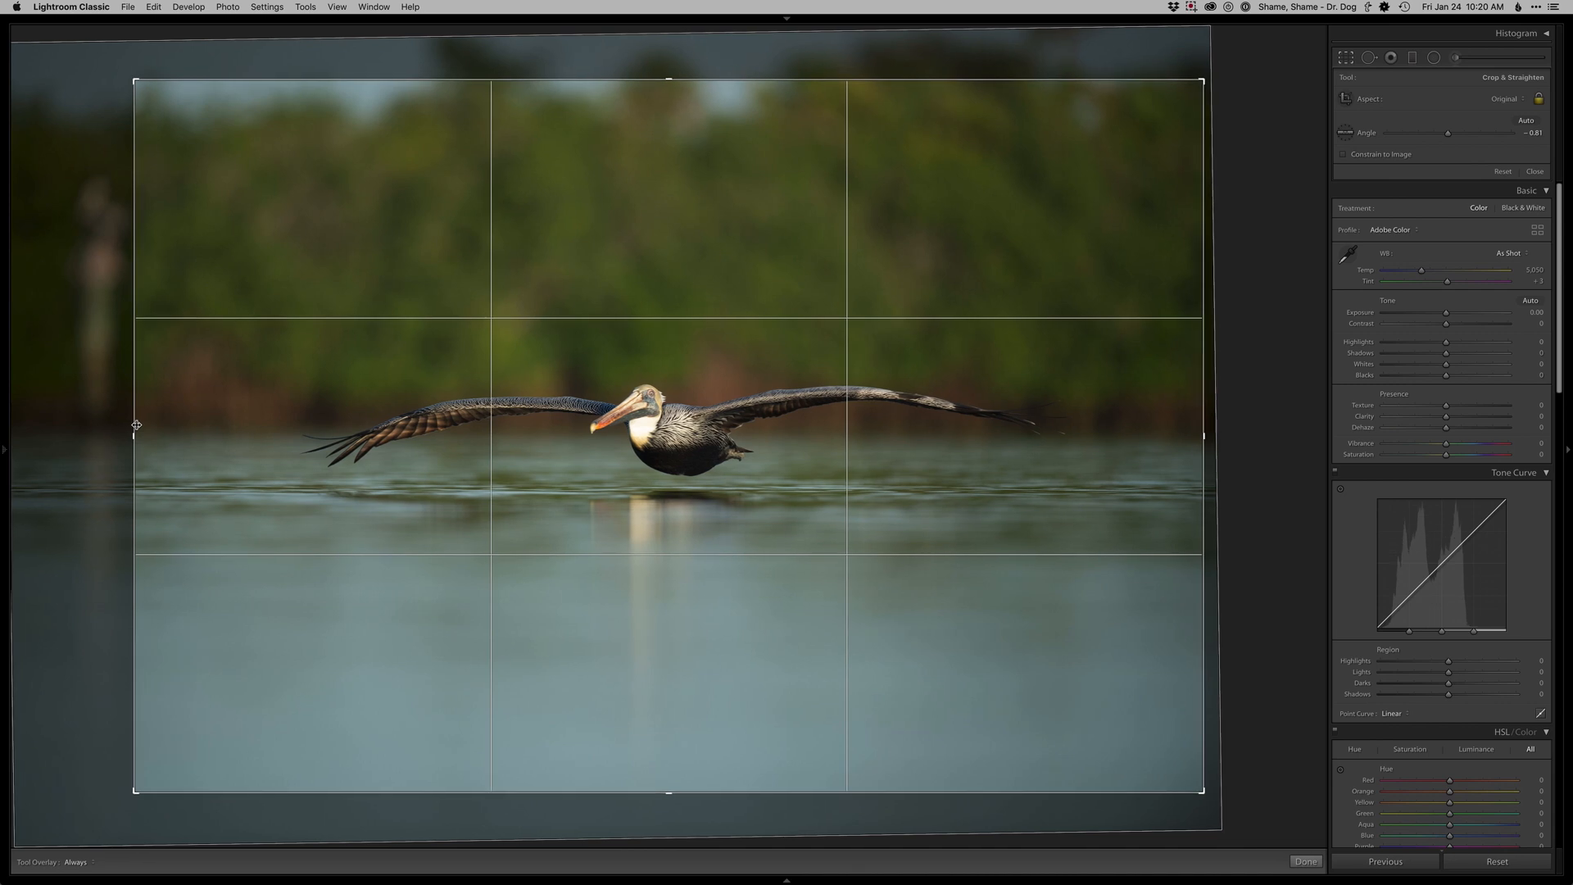
# Tighten the crop around the pelican, place the bird along the upper third line and apply the crop
pyautogui.moveTo(1202, 434); pyautogui.dragTo(1163, 436)
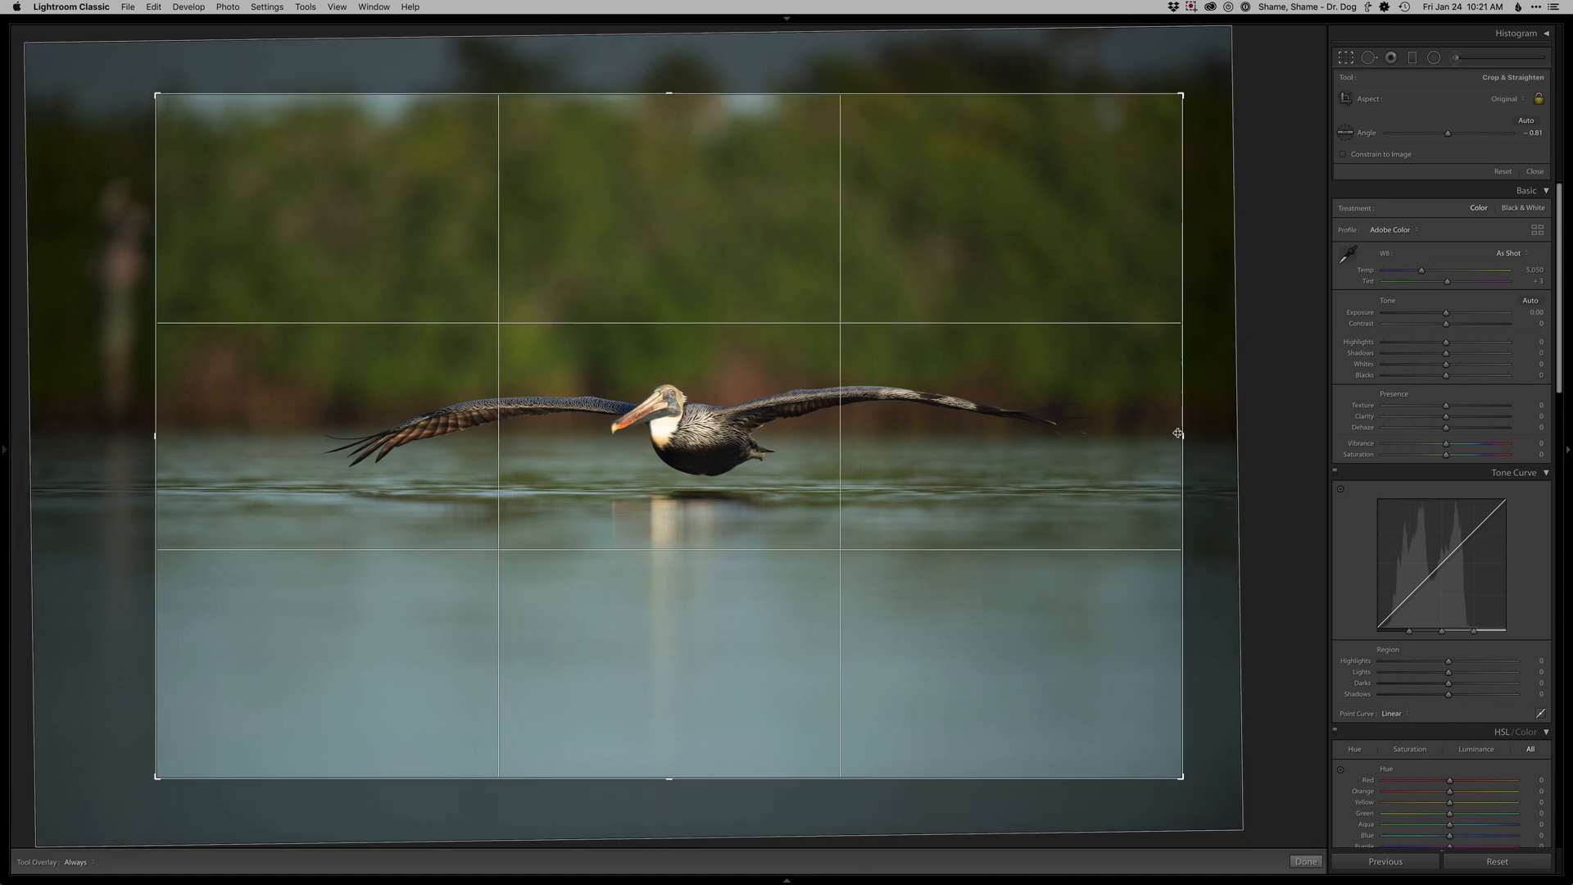
pyautogui.moveTo(1063, 561); pyautogui.dragTo(1064, 467)
pyautogui.moveTo(833, 104); pyautogui.dragTo(827, 127)
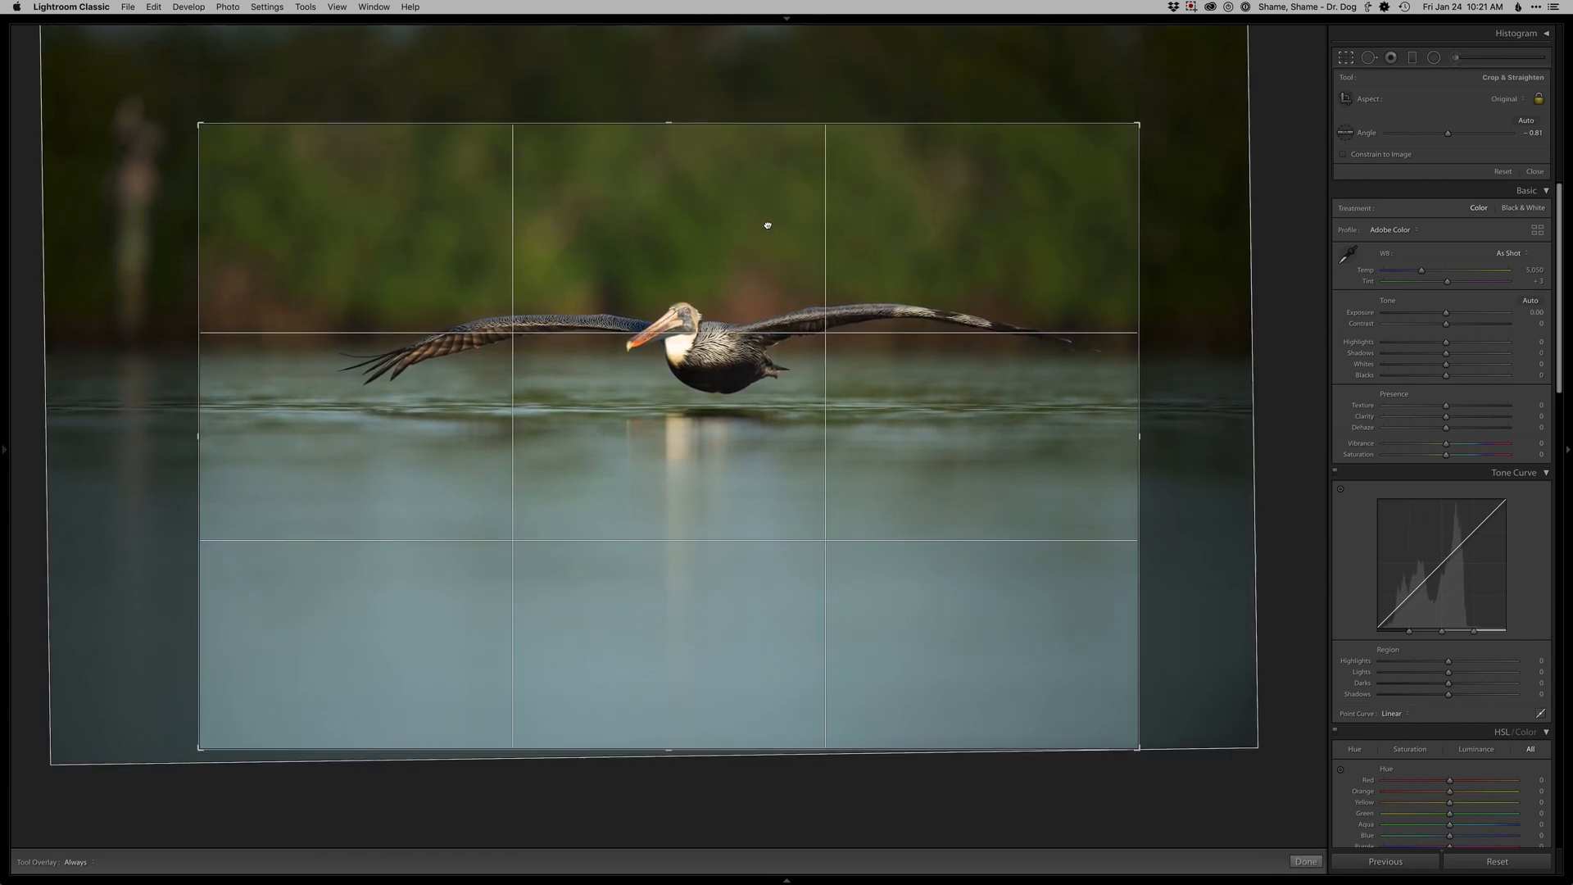
pyautogui.press('Return')
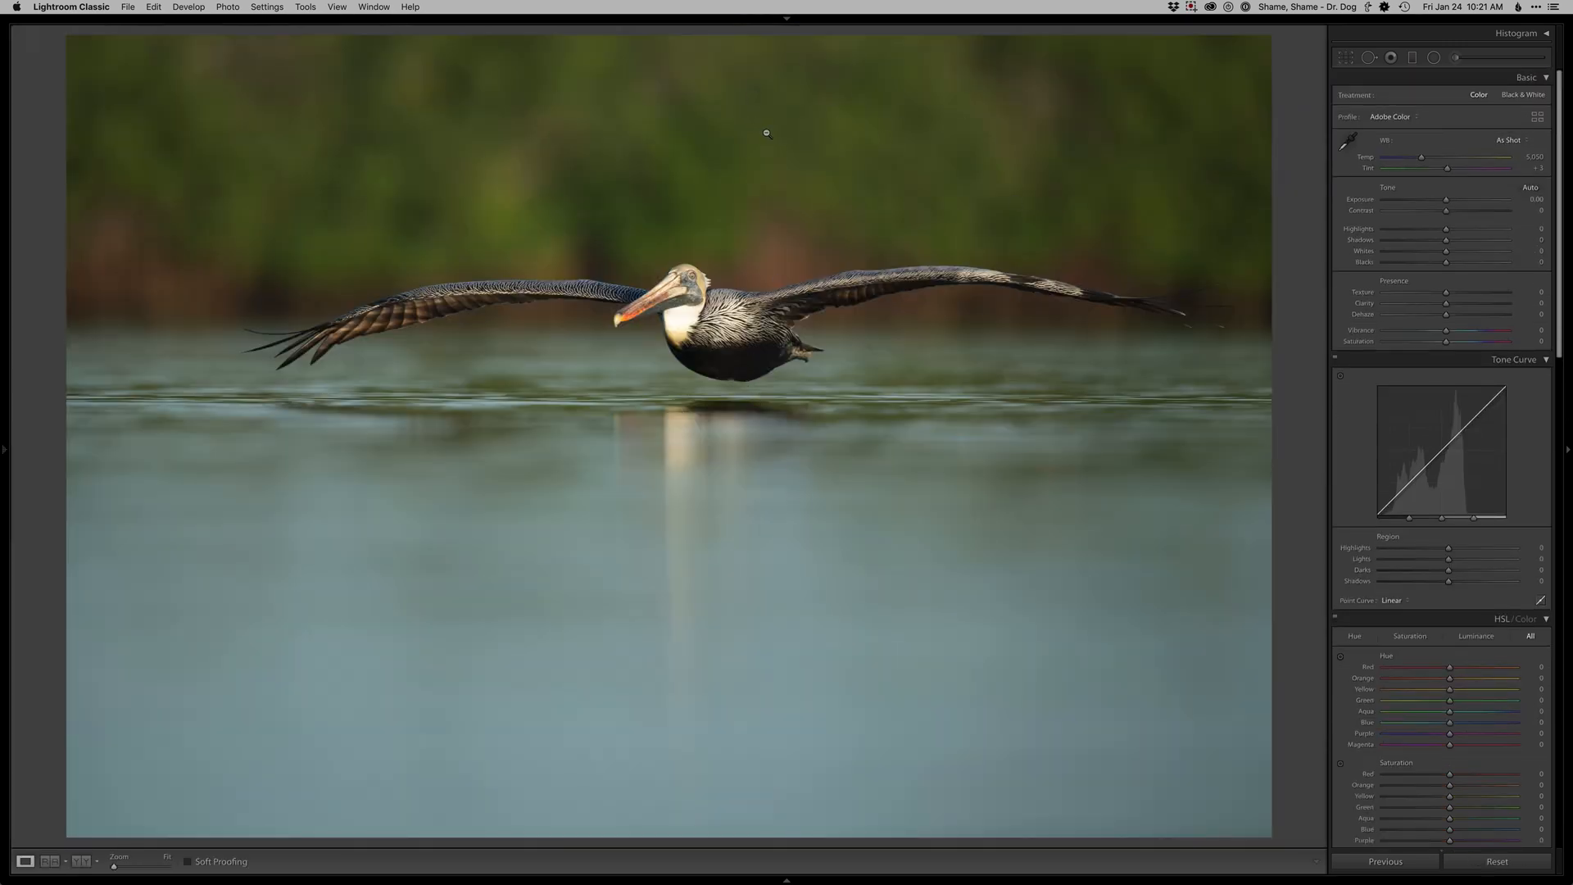
# Set Exposure to −0.20, Shadows to +50, Blacks to −30, Temp to 5,250 and Tint to +6 for the whole photo
pyautogui.press('-')
pyautogui.press('-')
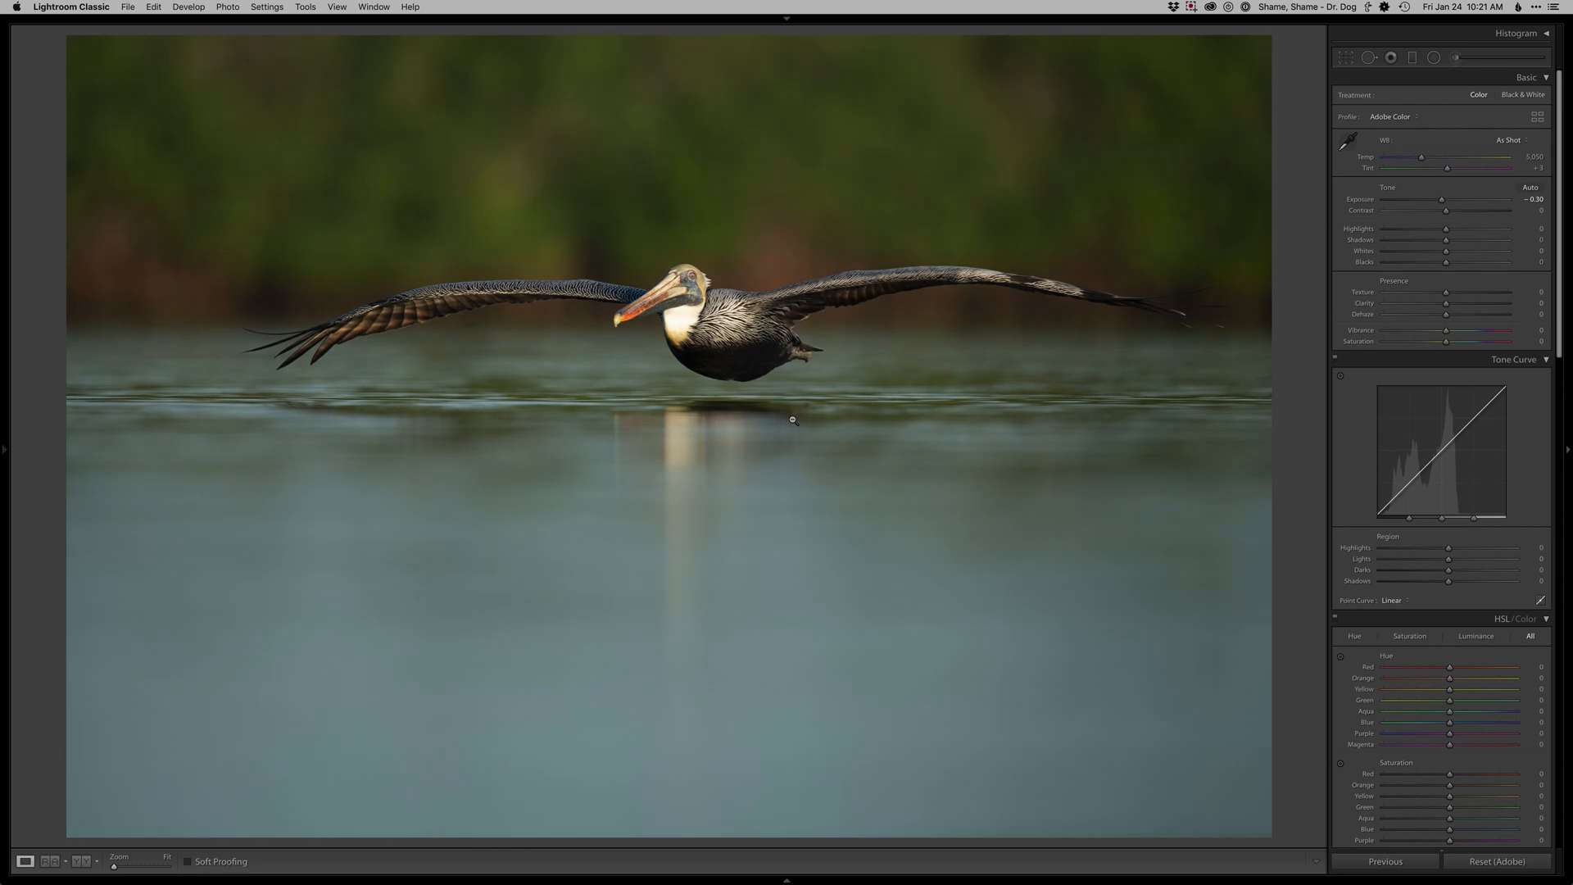
pyautogui.press('-')
pyautogui.press('-')
pyautogui.press('-')
pyautogui.press('-')
pyautogui.press('+')
pyautogui.press('+')
# Add a graduated filter rising from the water to just above the waterline and set its Temp to −15
pyautogui.press('m')
pyautogui.moveTo(721, 492); pyautogui.dragTo(721, 320)
pyautogui.moveTo(1447, 109); pyautogui.dragTo(1439, 111)
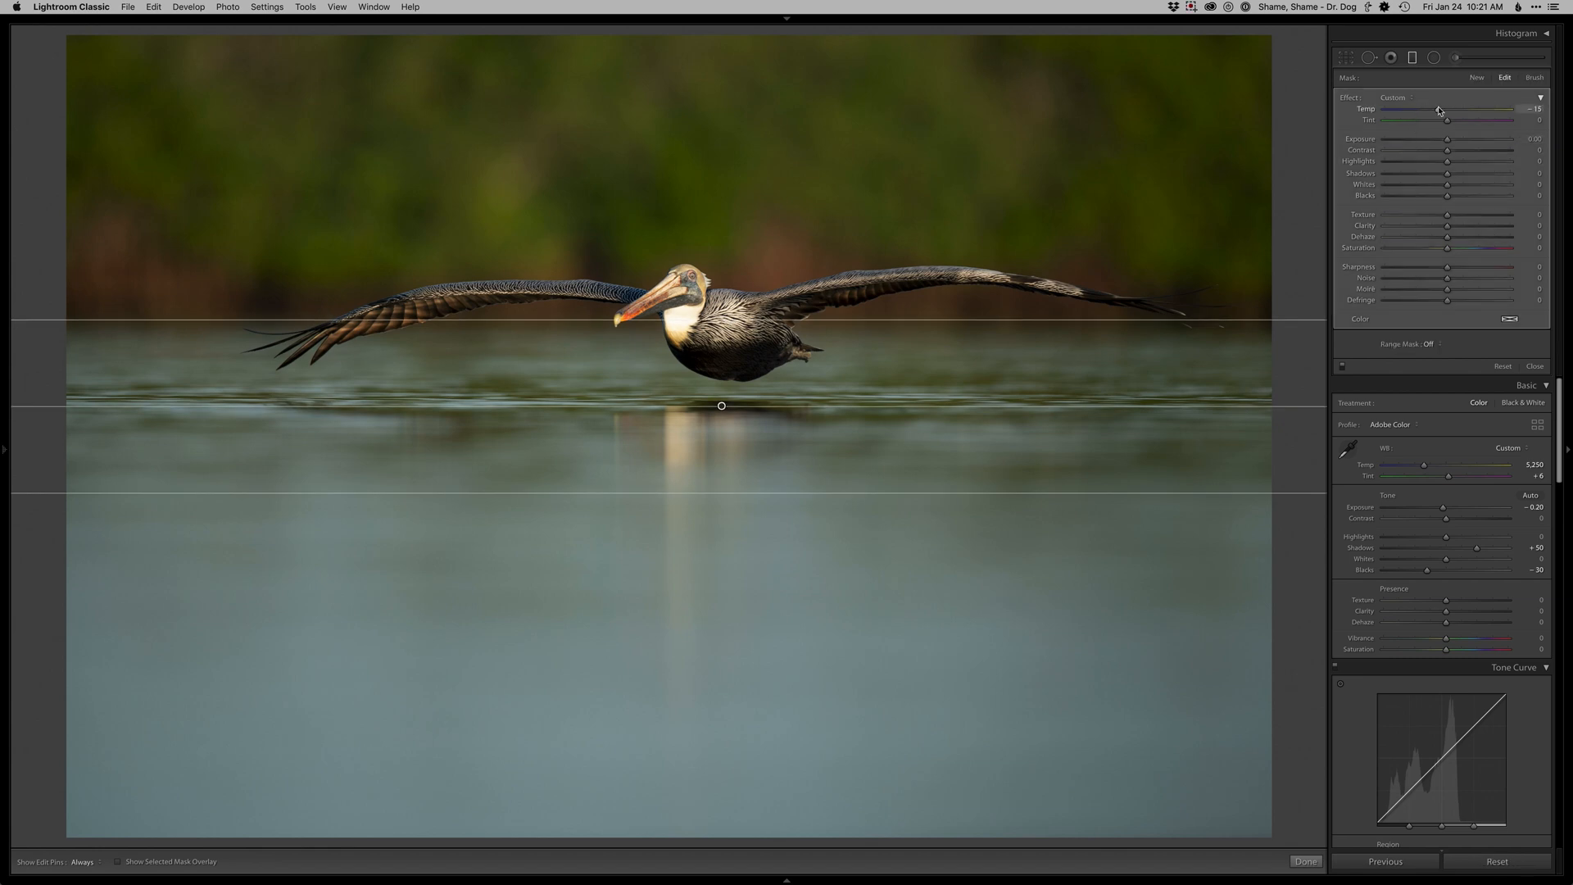
pyautogui.press('m')
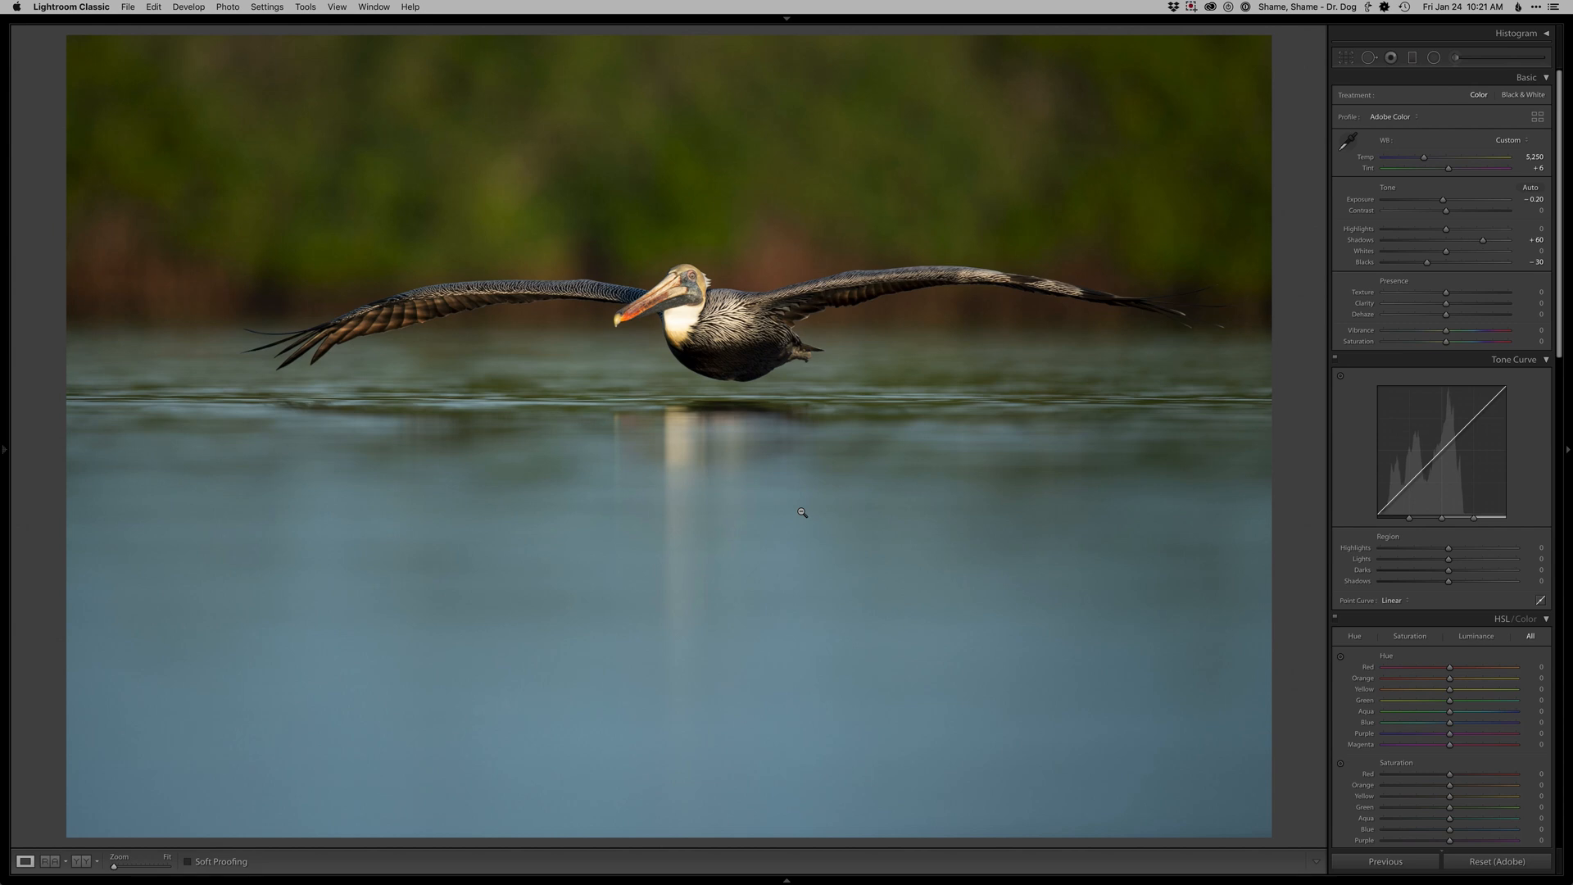
# Set Shadows to +60 and Blacks to −20, open the photo in Photoshop and centre it in full-screen mode
pyautogui.hotkey('shift', '=')
pyautogui.press('super+e')
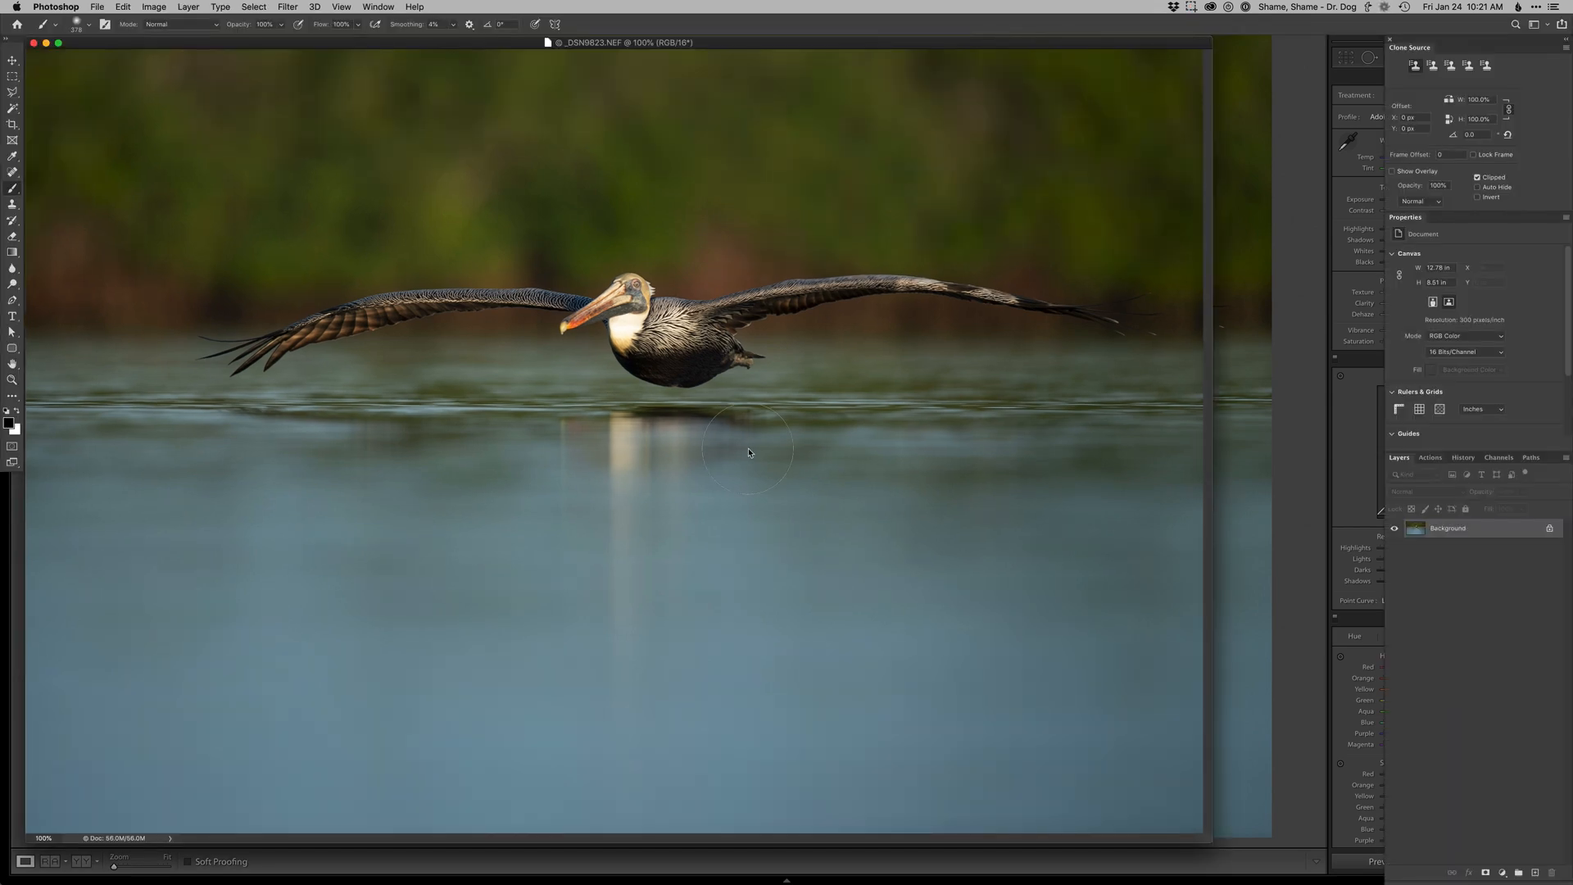
pyautogui.press('f')
pyautogui.moveTo(1138, 743); pyautogui.dragTo(1068, 736)
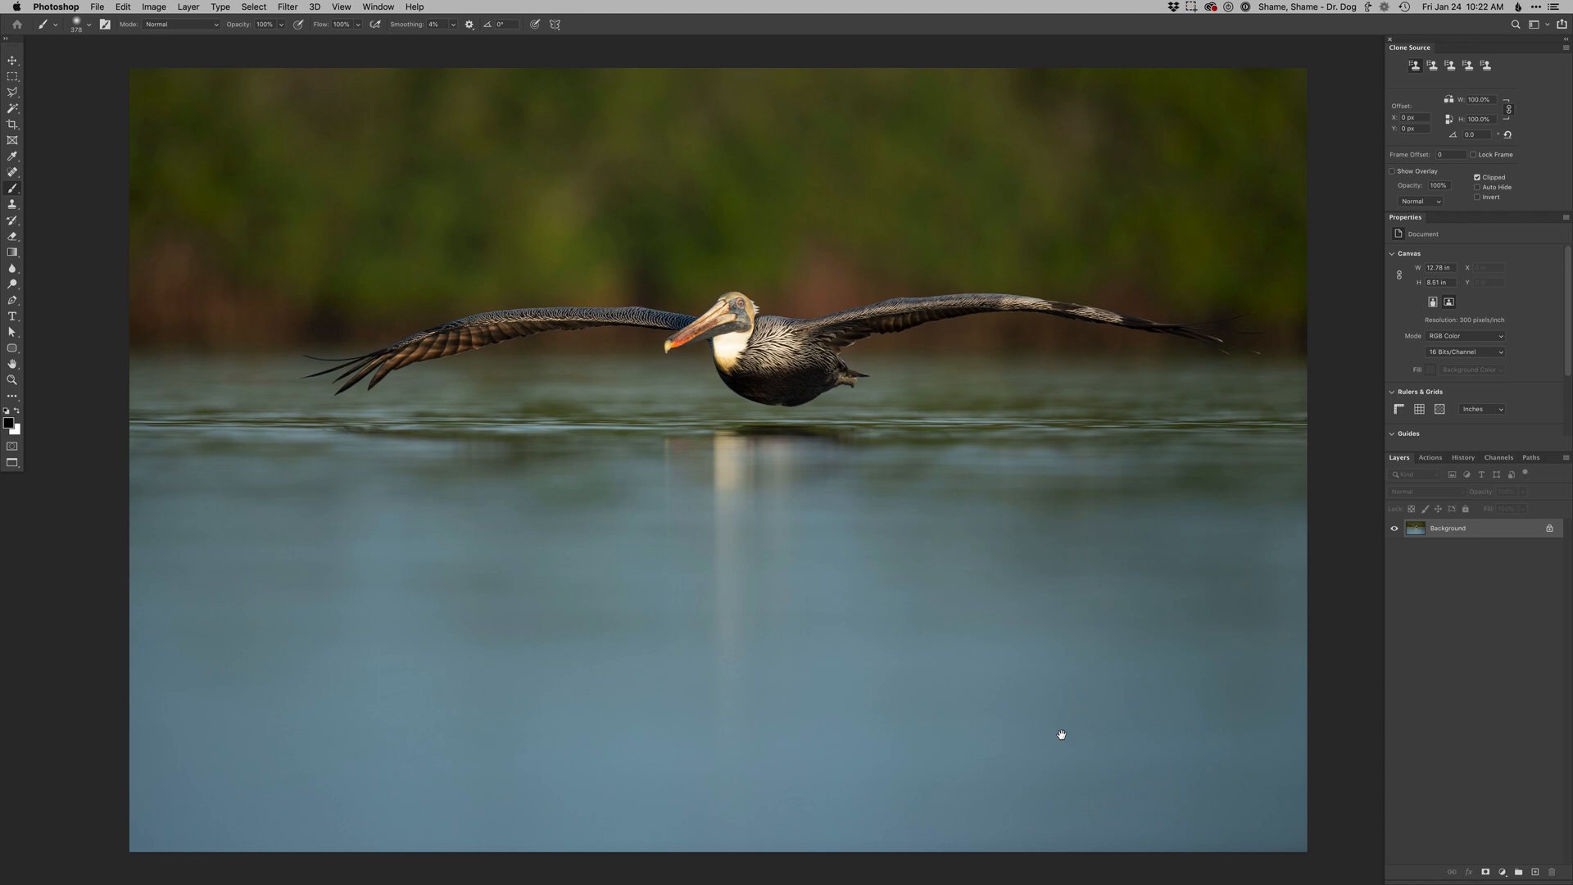
# Add a Curves adjustment layer that darkens the midtones, invert its mask and paint the effect over the trees behind the pelican
pyautogui.press('super+minus')
pyautogui.press('super+m')
pyautogui.press('Return')
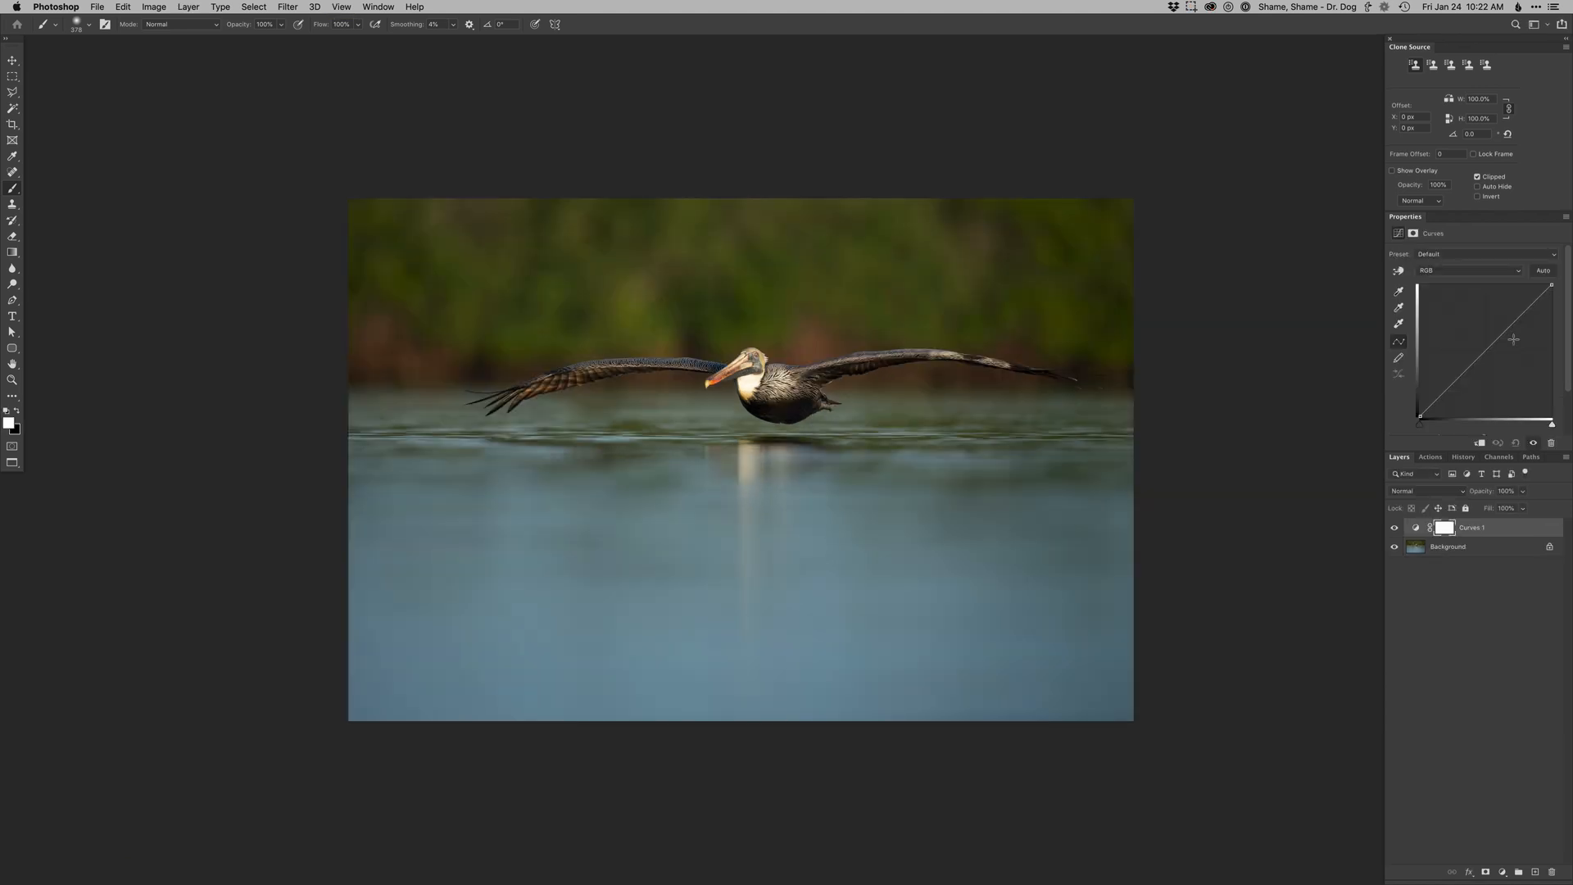
pyautogui.moveTo(1468, 368); pyautogui.dragTo(1468, 378)
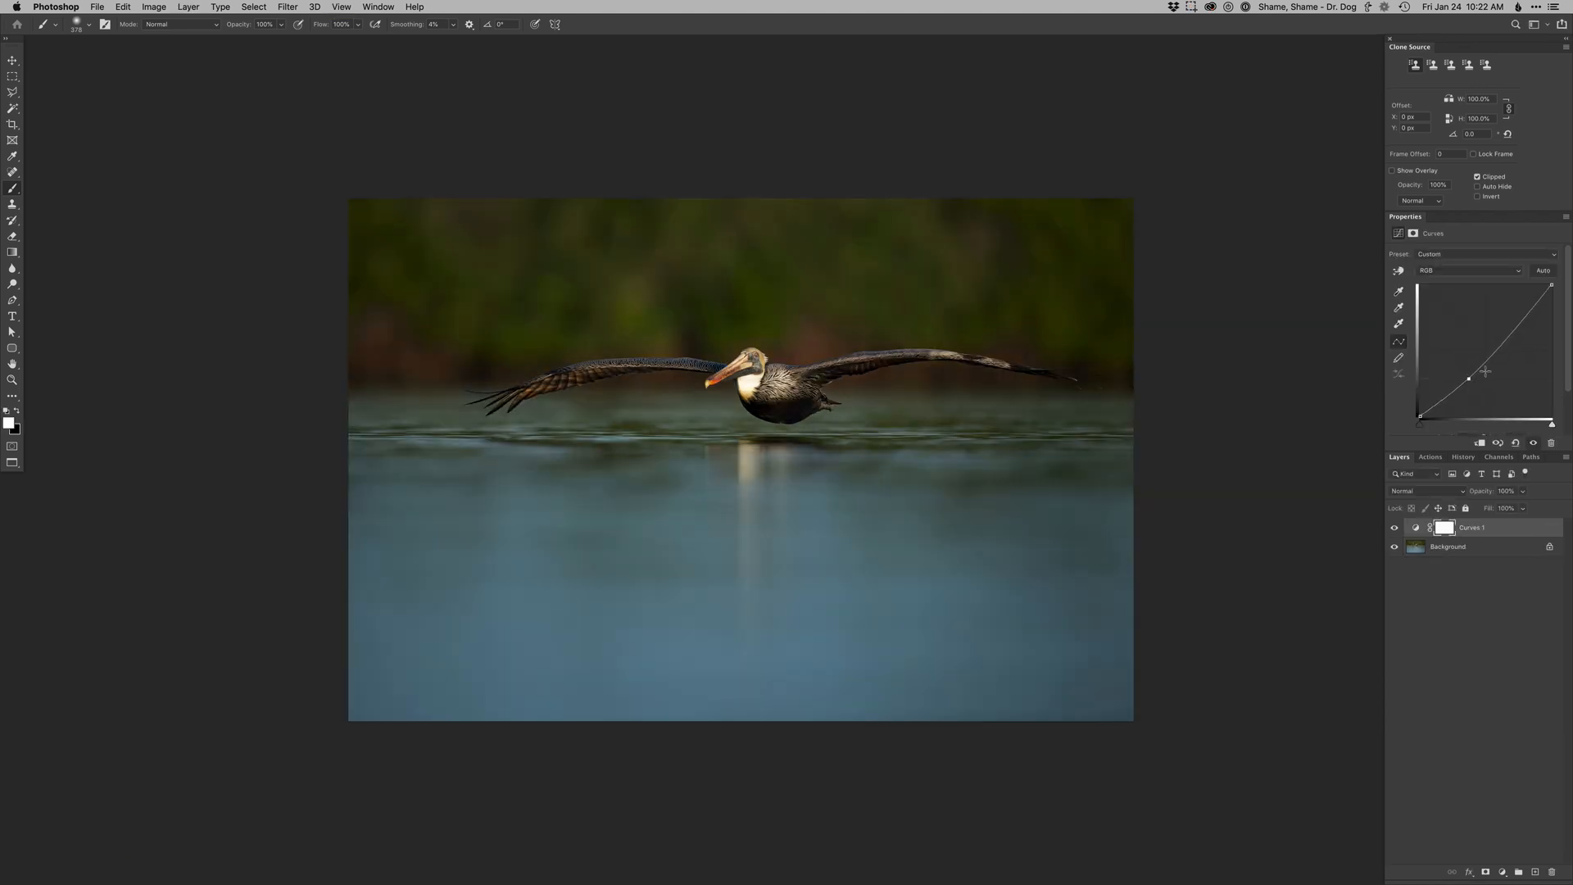
pyautogui.press('super+i')
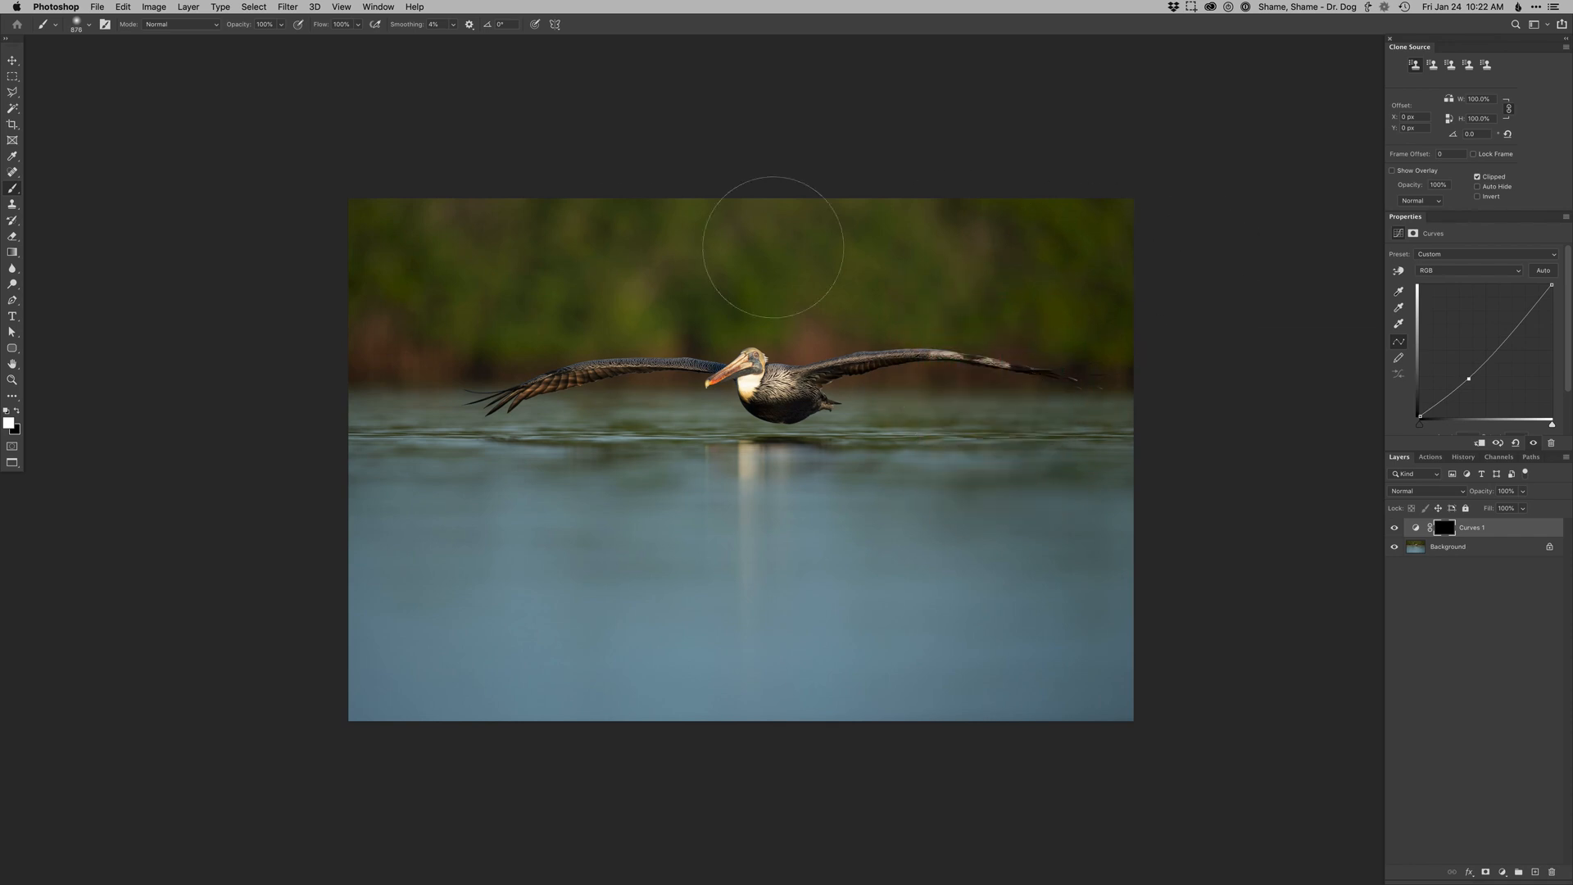
pyautogui.moveTo(853, 334); pyautogui.dragTo(737, 358)
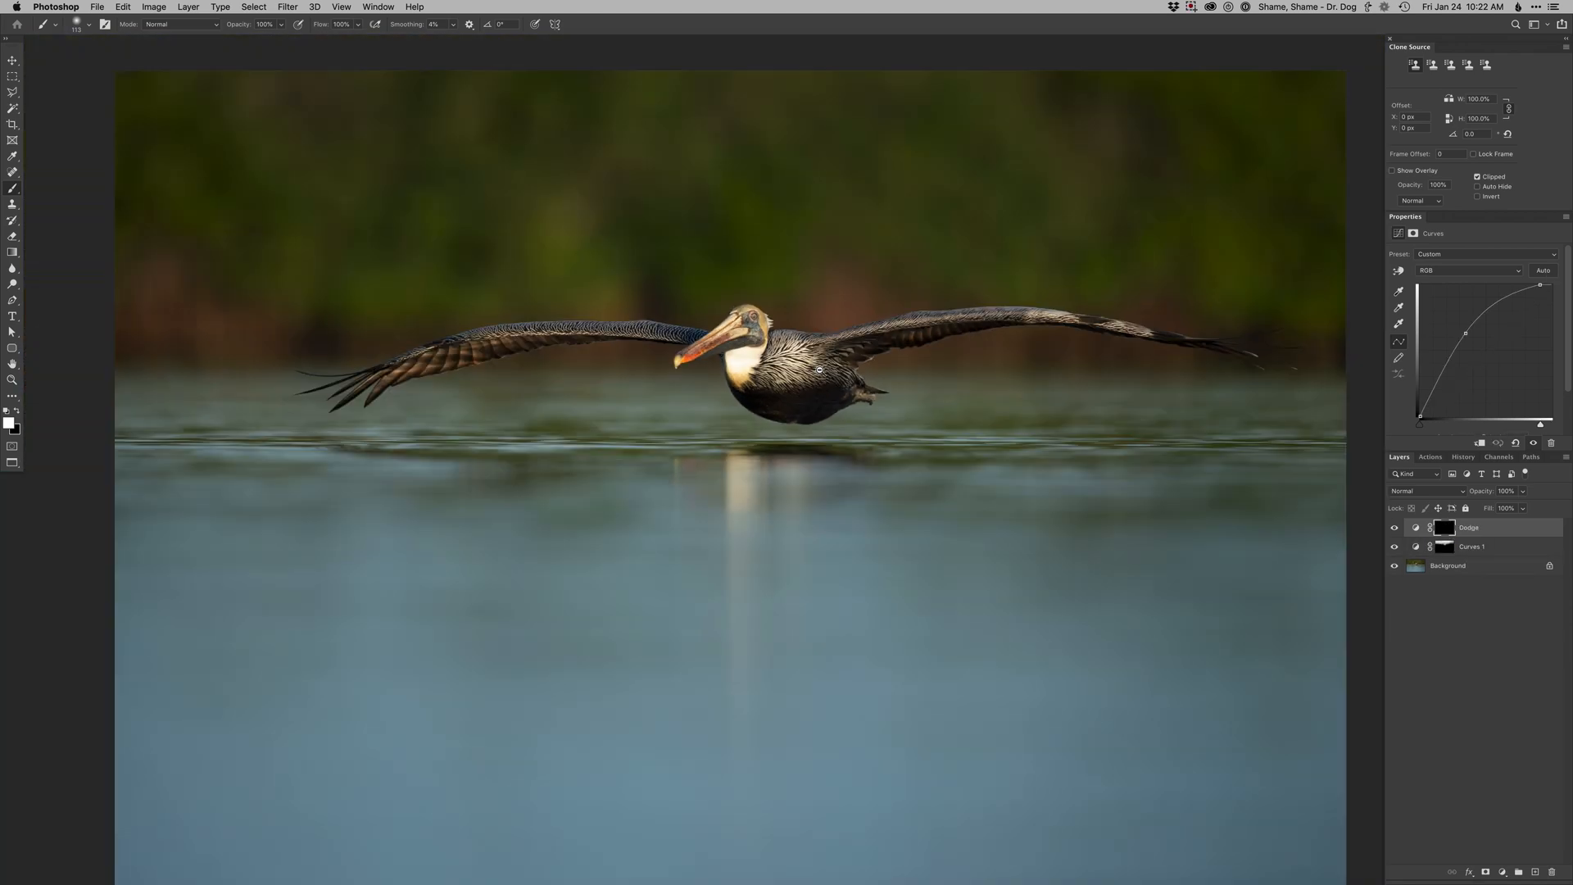
# Paint on the Dodge layer's mask with a small brush to brighten the pelican's body and both wings
pyautogui.press('super+0')
pyautogui.press('[')
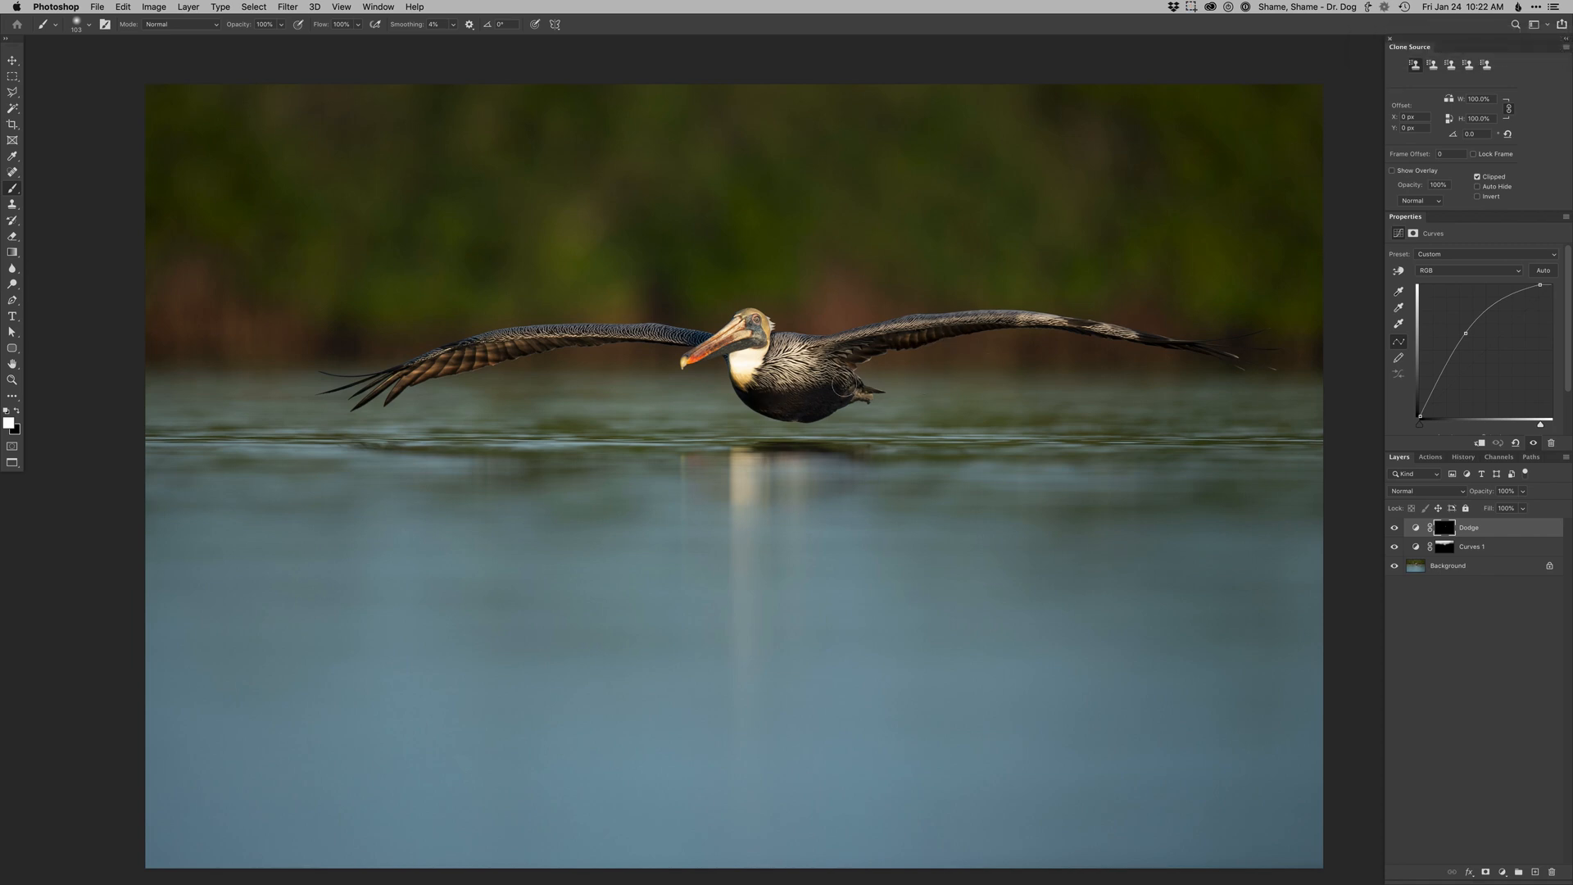
pyautogui.moveTo(863, 352)
pyautogui.mouseDown()
pyautogui.moveTo(836, 352)
pyautogui.moveTo(926, 326)
pyautogui.mouseUp()
pyautogui.moveTo(1037, 317); pyautogui.dragTo(1024, 317)
pyautogui.moveTo(552, 339); pyautogui.dragTo(528, 339)
pyautogui.moveTo(674, 337); pyautogui.dragTo(687, 336)
pyautogui.moveTo(535, 338); pyautogui.dragTo(498, 336)
pyautogui.moveTo(672, 331); pyautogui.dragTo(641, 333)
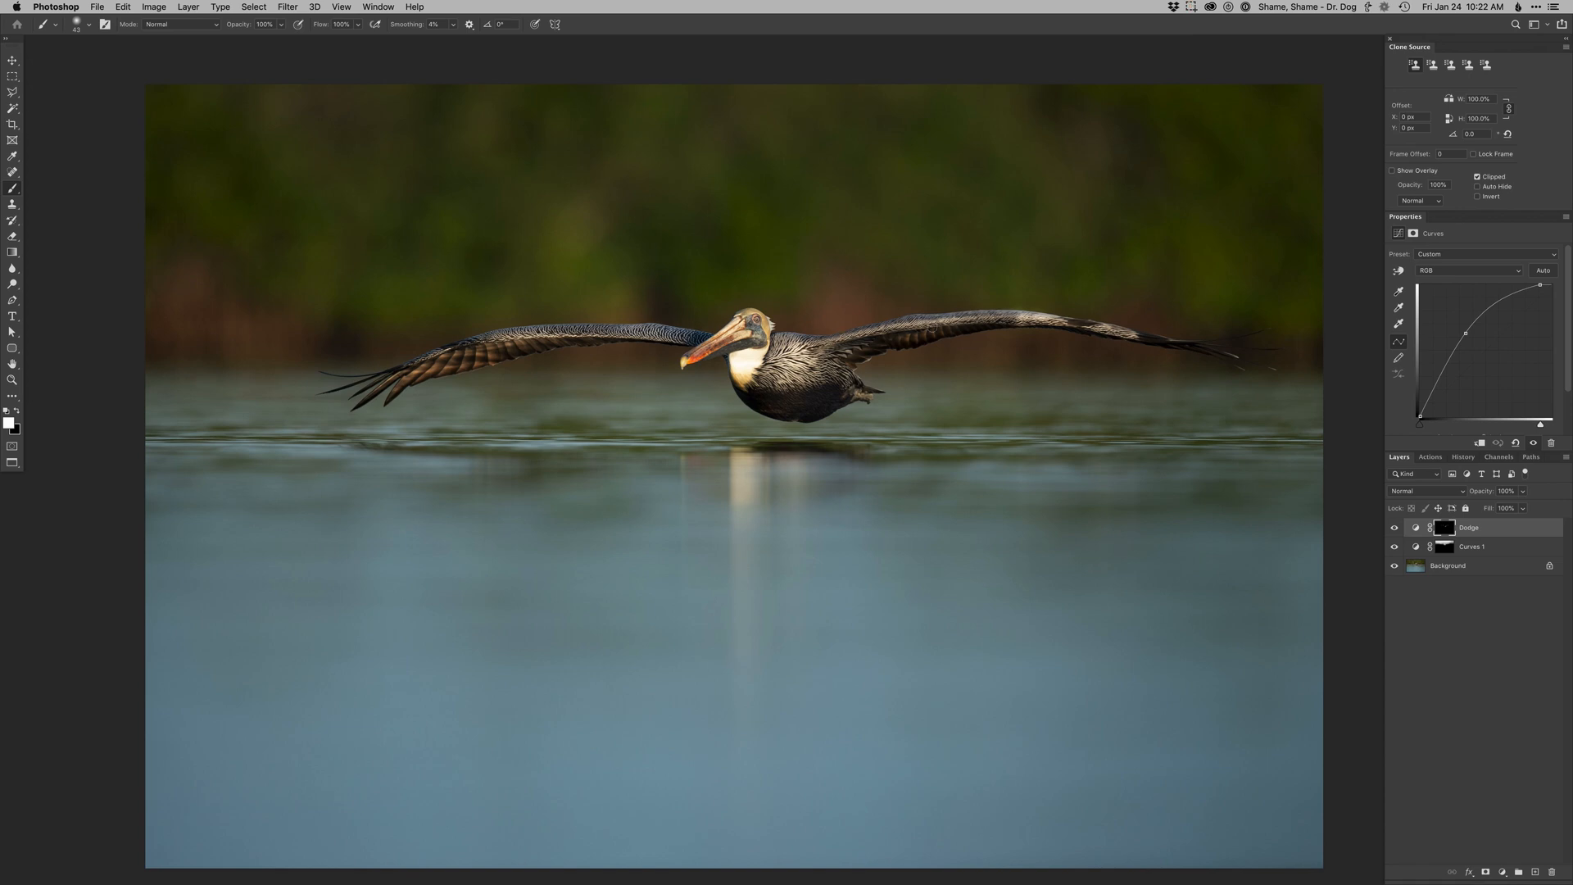
# Add another Curves adjustment layer, adjust its red channel, lower its blue channel and invert its mask
pyautogui.press('super+m')
pyautogui.press('Return')
pyautogui.hotkey('alt', '5')
pyautogui.moveTo(1492, 345); pyautogui.dragTo(1494, 347)
pyautogui.hotkey('alt', '3')
pyautogui.hotkey('alt', '5')
pyautogui.press('super+i')
# Paint the warm Curves effect over the tip of the pelican's bill and its eye
pyautogui.scroll(3, 831, 361)
pyautogui.moveTo(827, 385); pyautogui.dragTo(971, 597)
pyautogui.moveTo(582, 506); pyautogui.dragTo(571, 506)
pyautogui.moveTo(551, 521); pyautogui.dragTo(543, 522)
pyautogui.moveTo(545, 519); pyautogui.dragTo(545, 517)
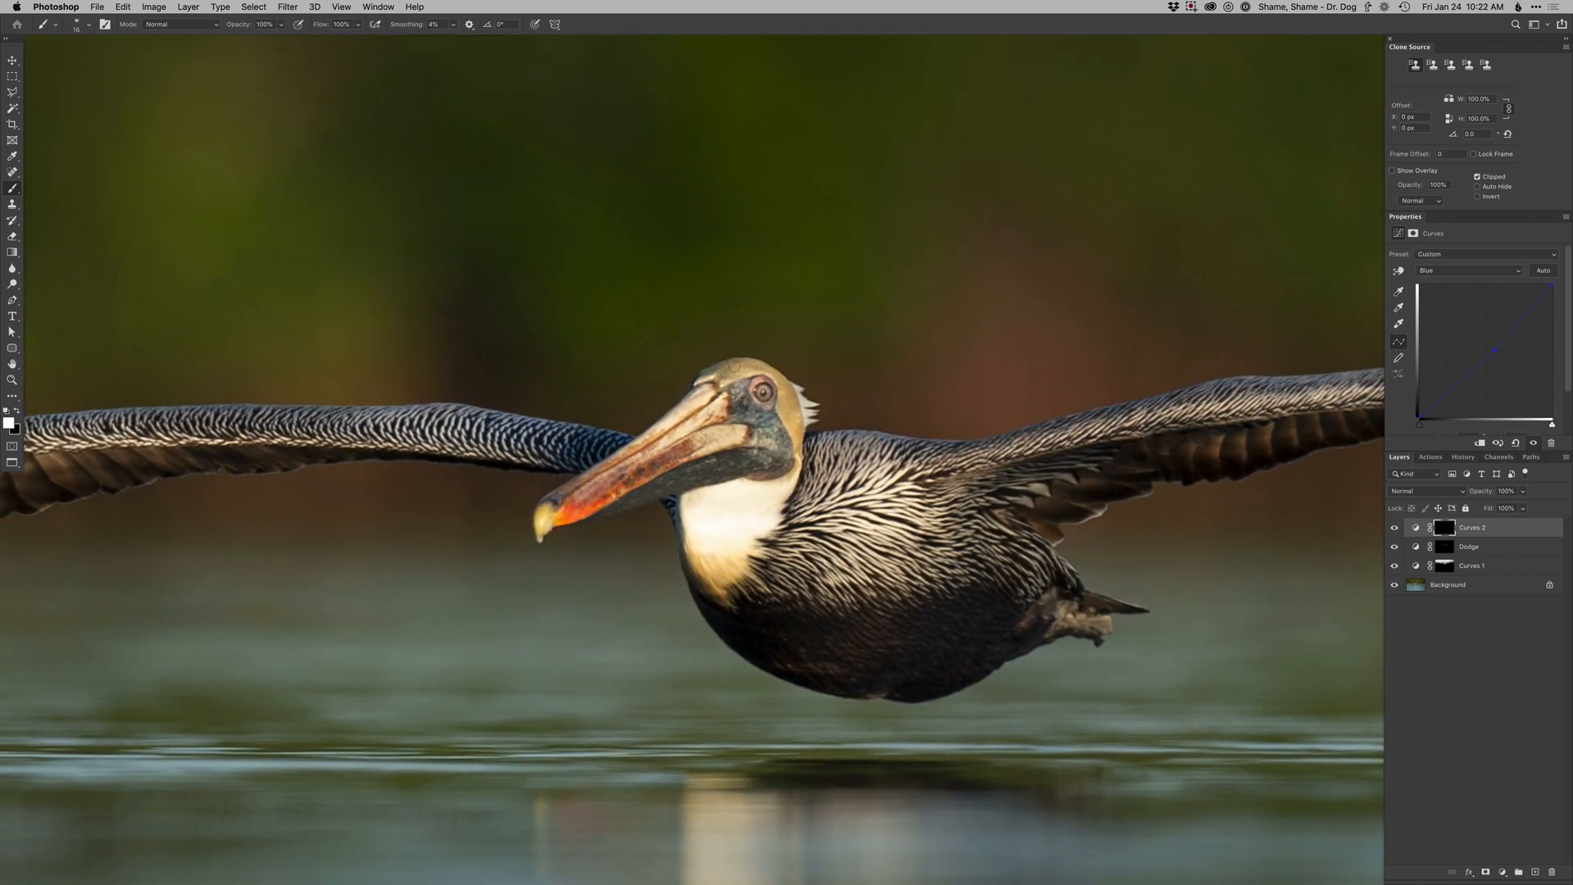
pyautogui.moveTo(766, 394); pyautogui.dragTo(762, 394)
# Add a contrast Curves layer with a black mask, paint it over the pelican's eye and strengthen the curve's highlights
pyautogui.press(']')
pyautogui.press(']')
pyautogui.press('super+F2')
pyautogui.moveTo(766, 394); pyautogui.dragTo(762, 394)
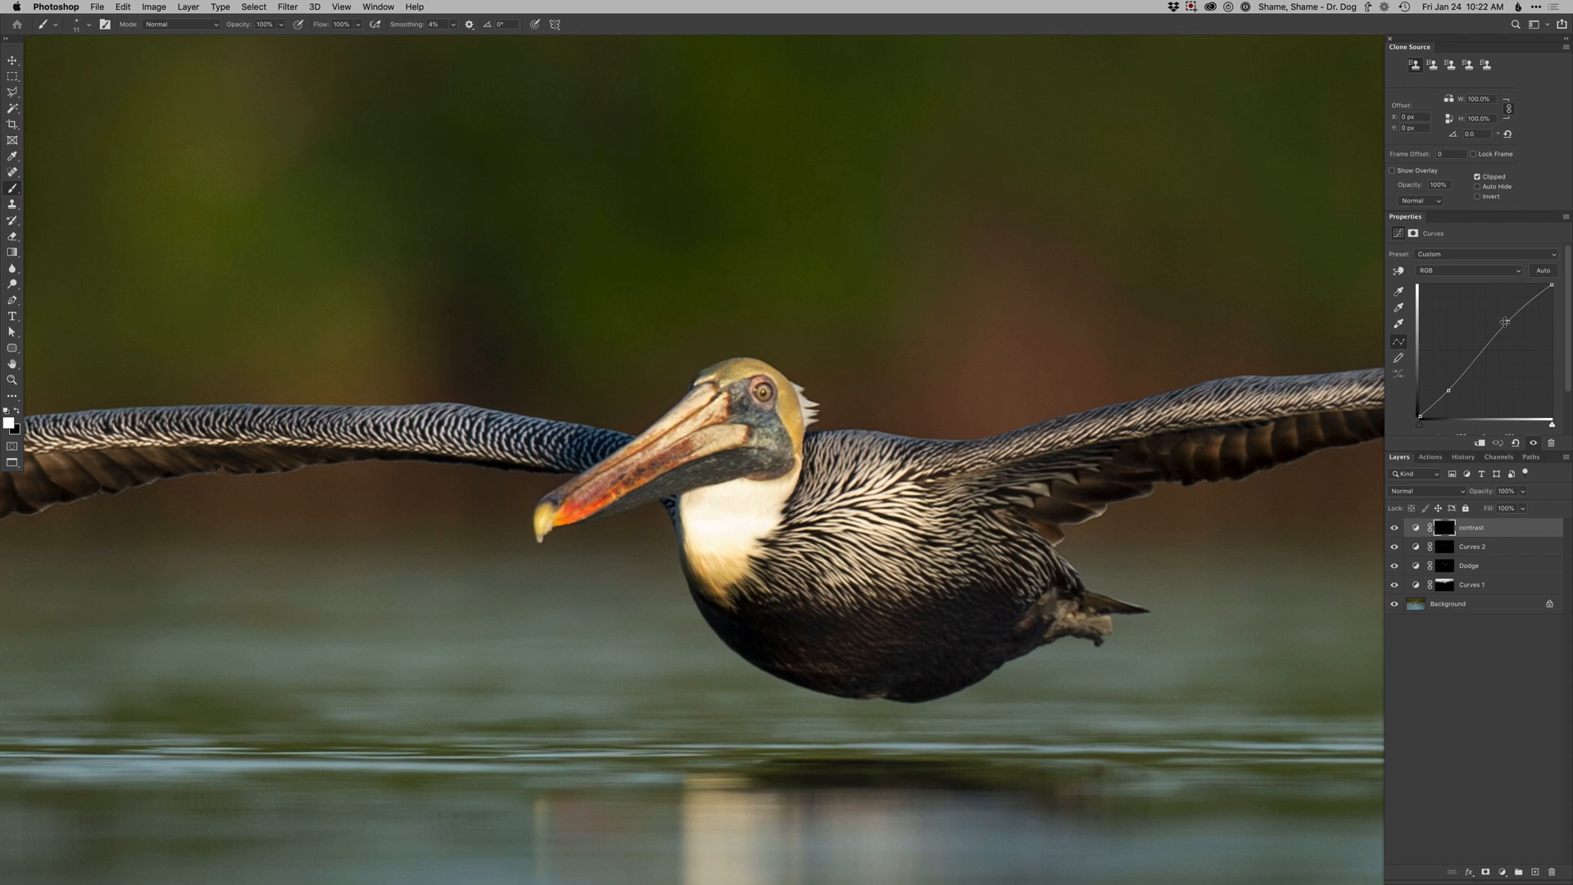
pyautogui.moveTo(1505, 322); pyautogui.dragTo(1498, 321)
# Add a warming Curves layer with the red channel raised, restrict it to the pelican's head with a black mask, and select the Curves 2 mask
pyautogui.press('F2')
pyautogui.hotkey('alt', '3')
pyautogui.click(1499, 336)
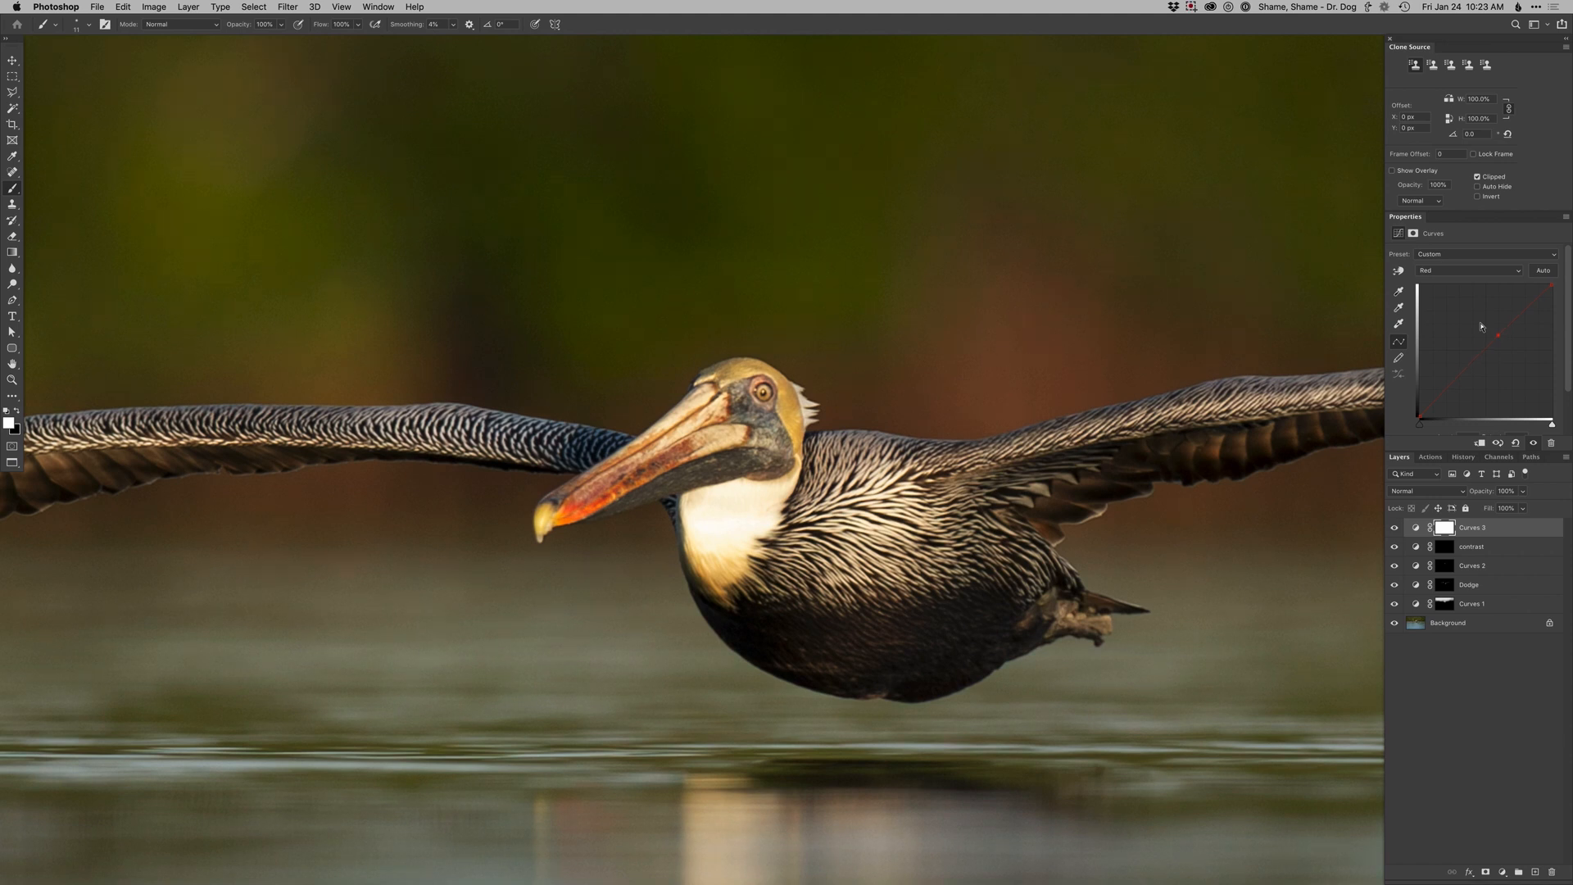
pyautogui.press(']')
pyautogui.press(']')
pyautogui.press(']')
pyautogui.press(']')
pyautogui.press(']')
pyautogui.press(']')
pyautogui.press(']')
pyautogui.press(']')
pyautogui.click(1444, 565)
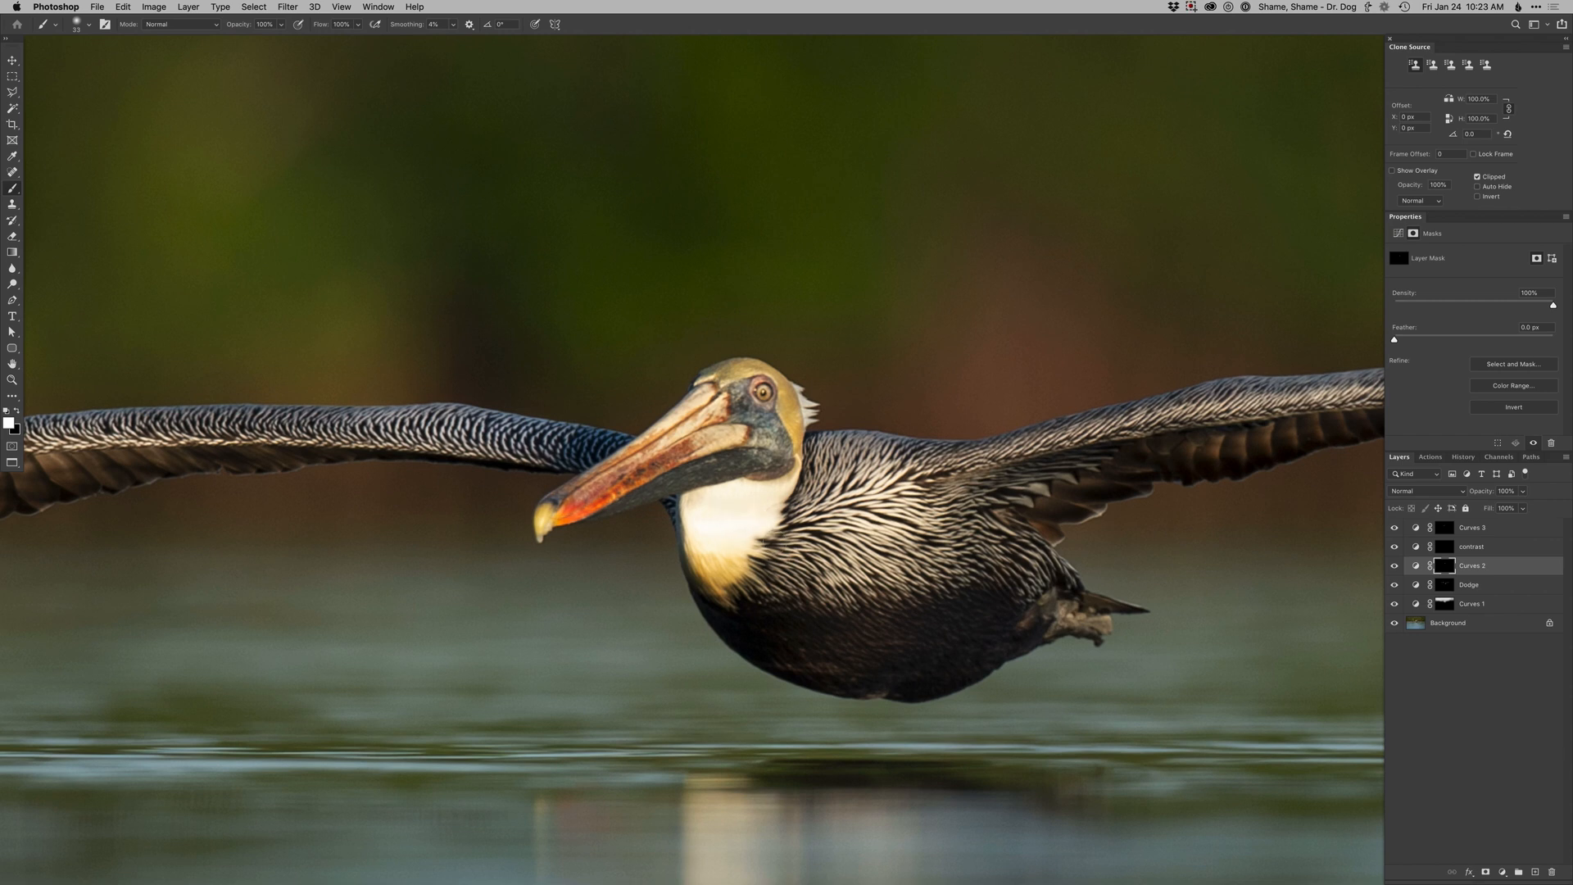
# Switch to Lightroom, set Highlights to −73 and Exposure to −0.50, and open this darker version in Photoshop
pyautogui.press('super+Tab')
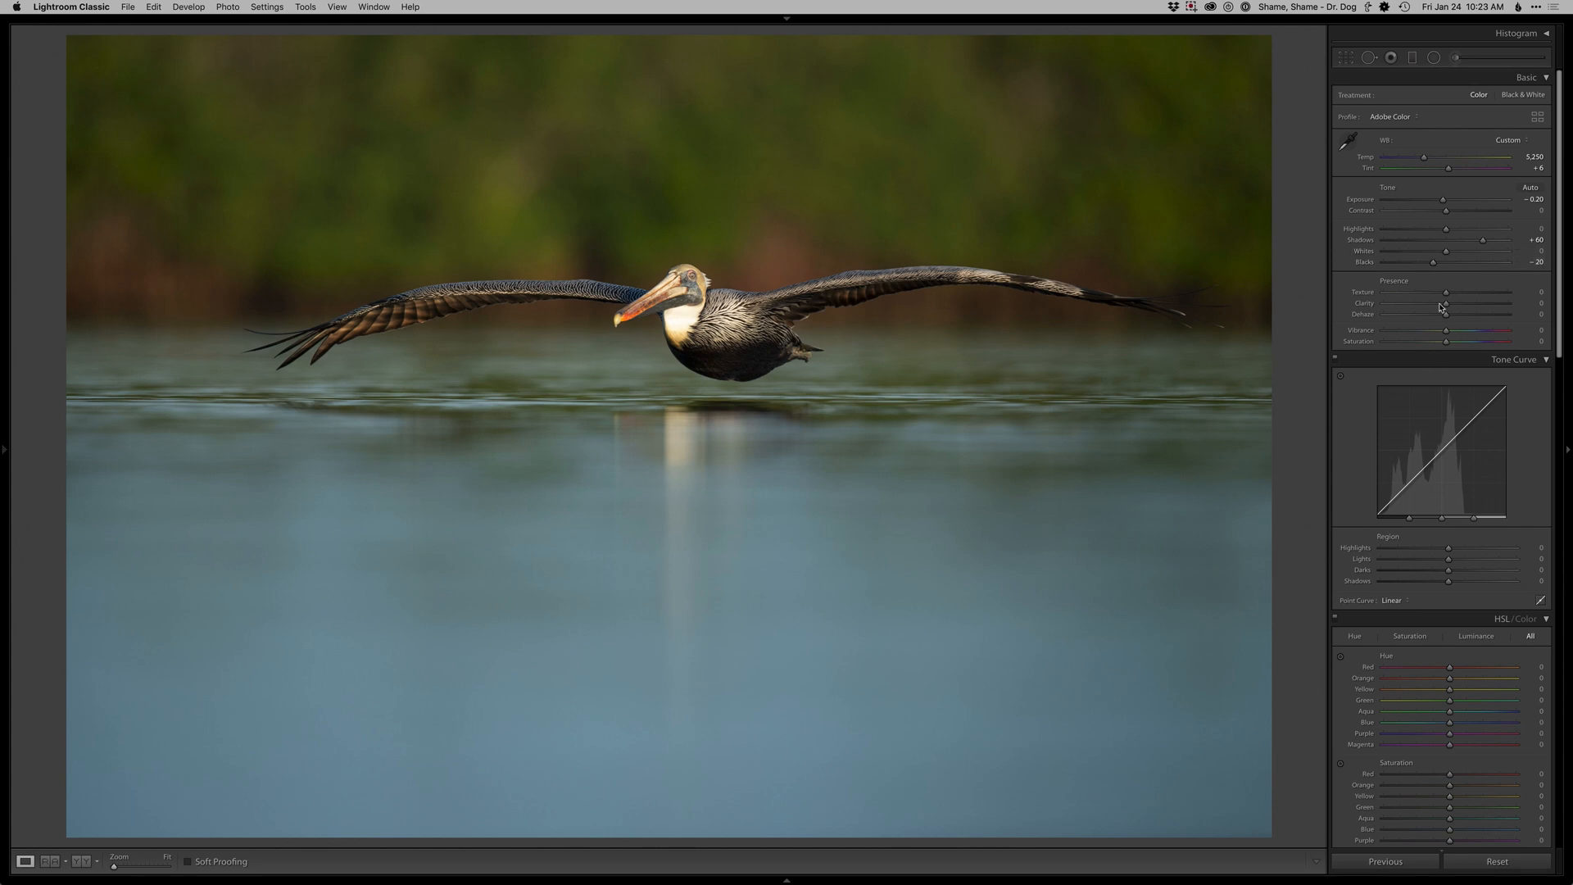
pyautogui.moveTo(1412, 232); pyautogui.dragTo(1438, 201)
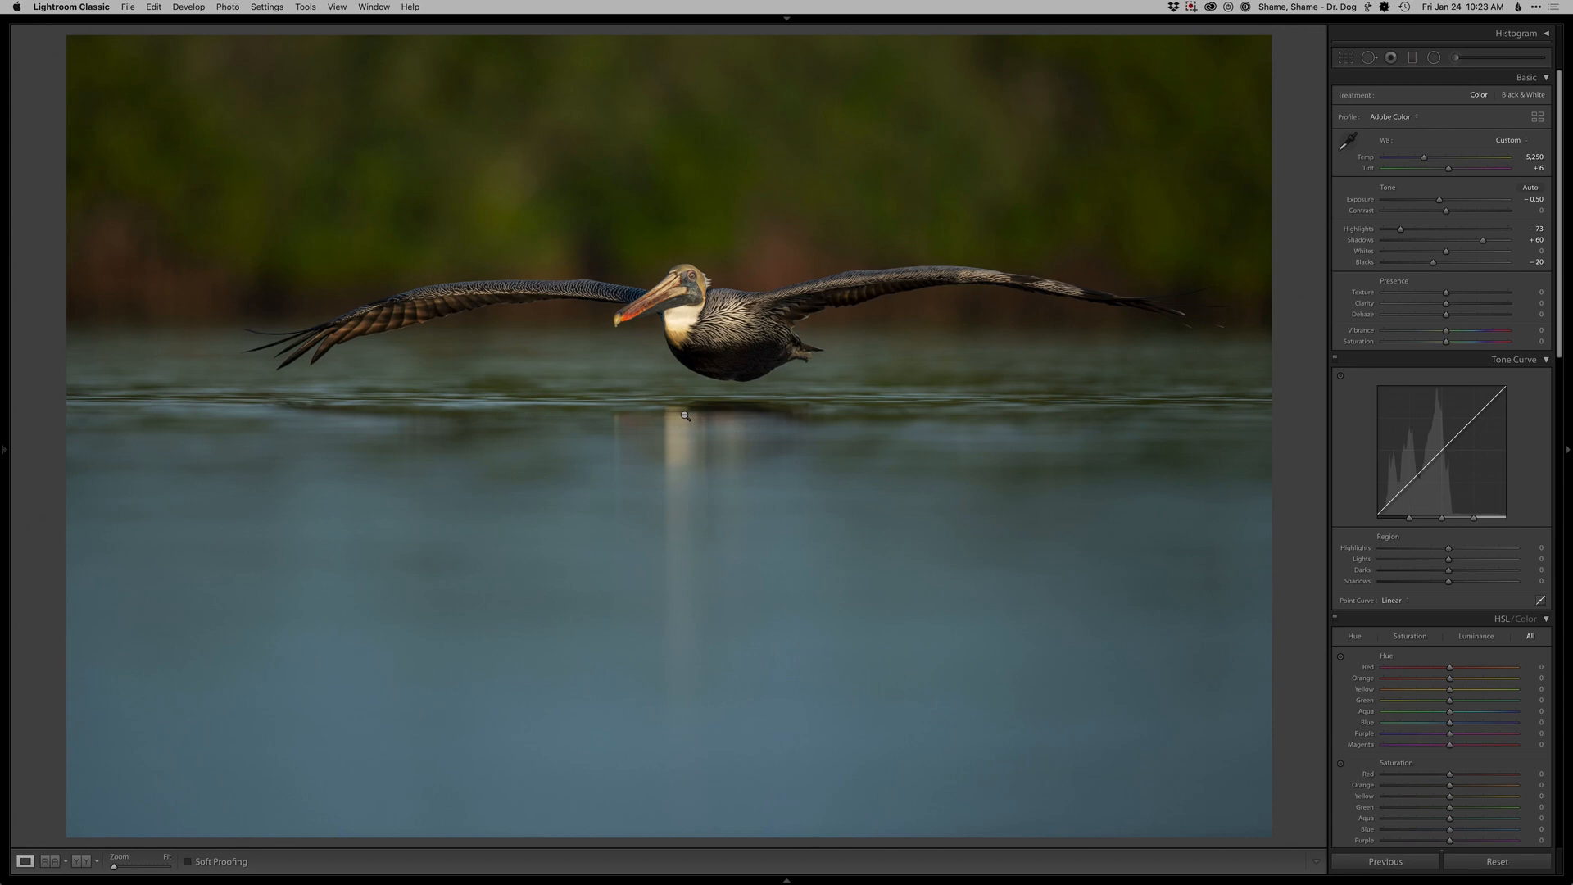
pyautogui.press('super+e')
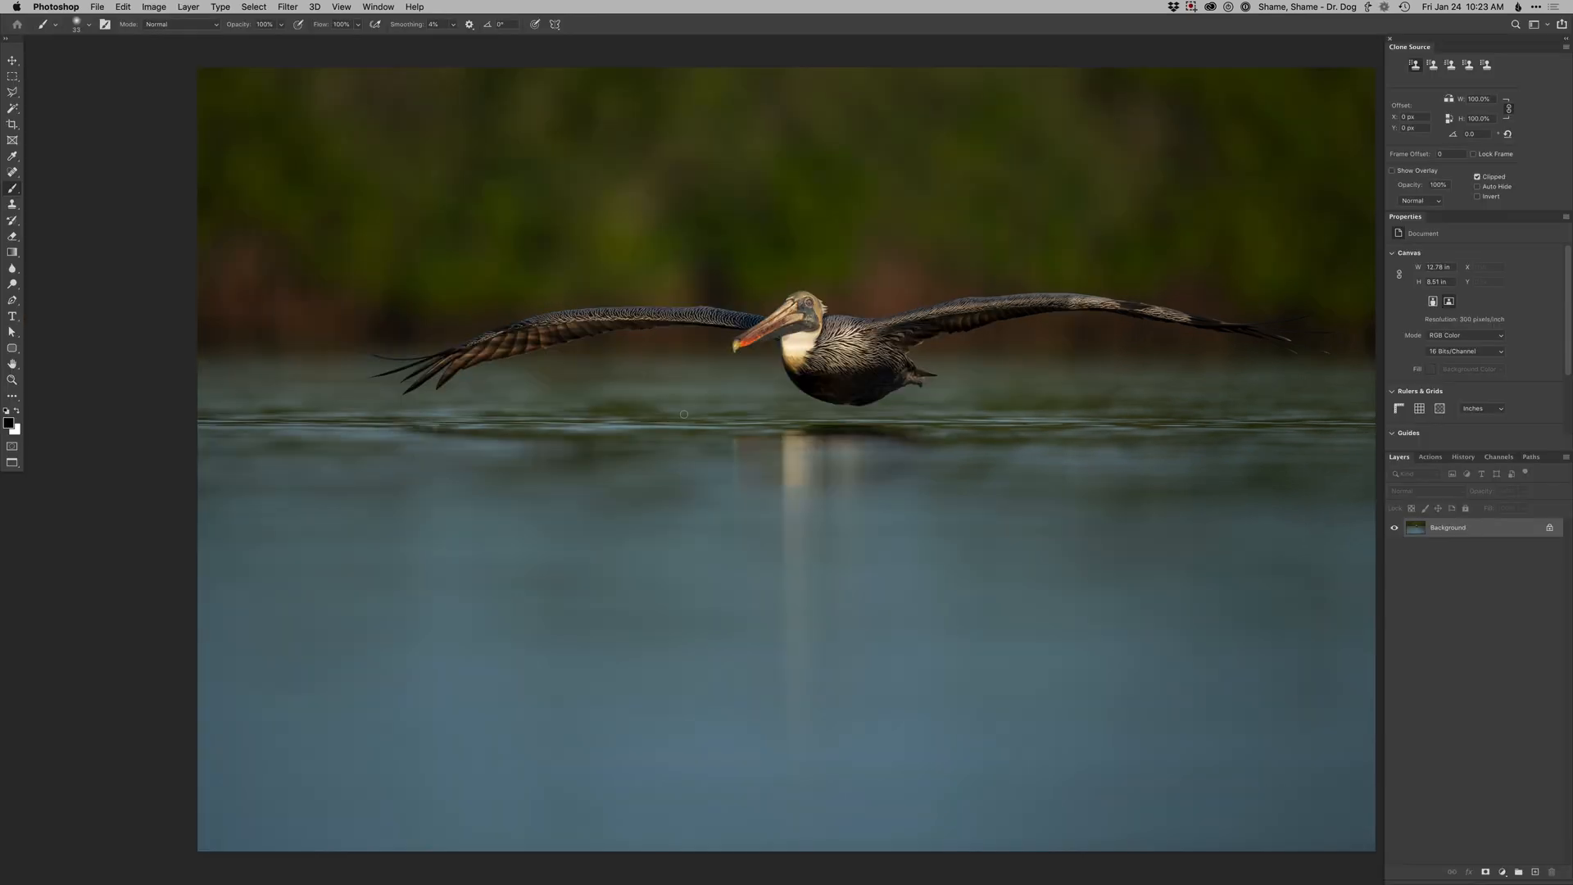
# Return to Lightroom and undo the Exposure and Highlights changes
pyautogui.press('super+Tab')
pyautogui.press('super+z')
pyautogui.press('super+z')
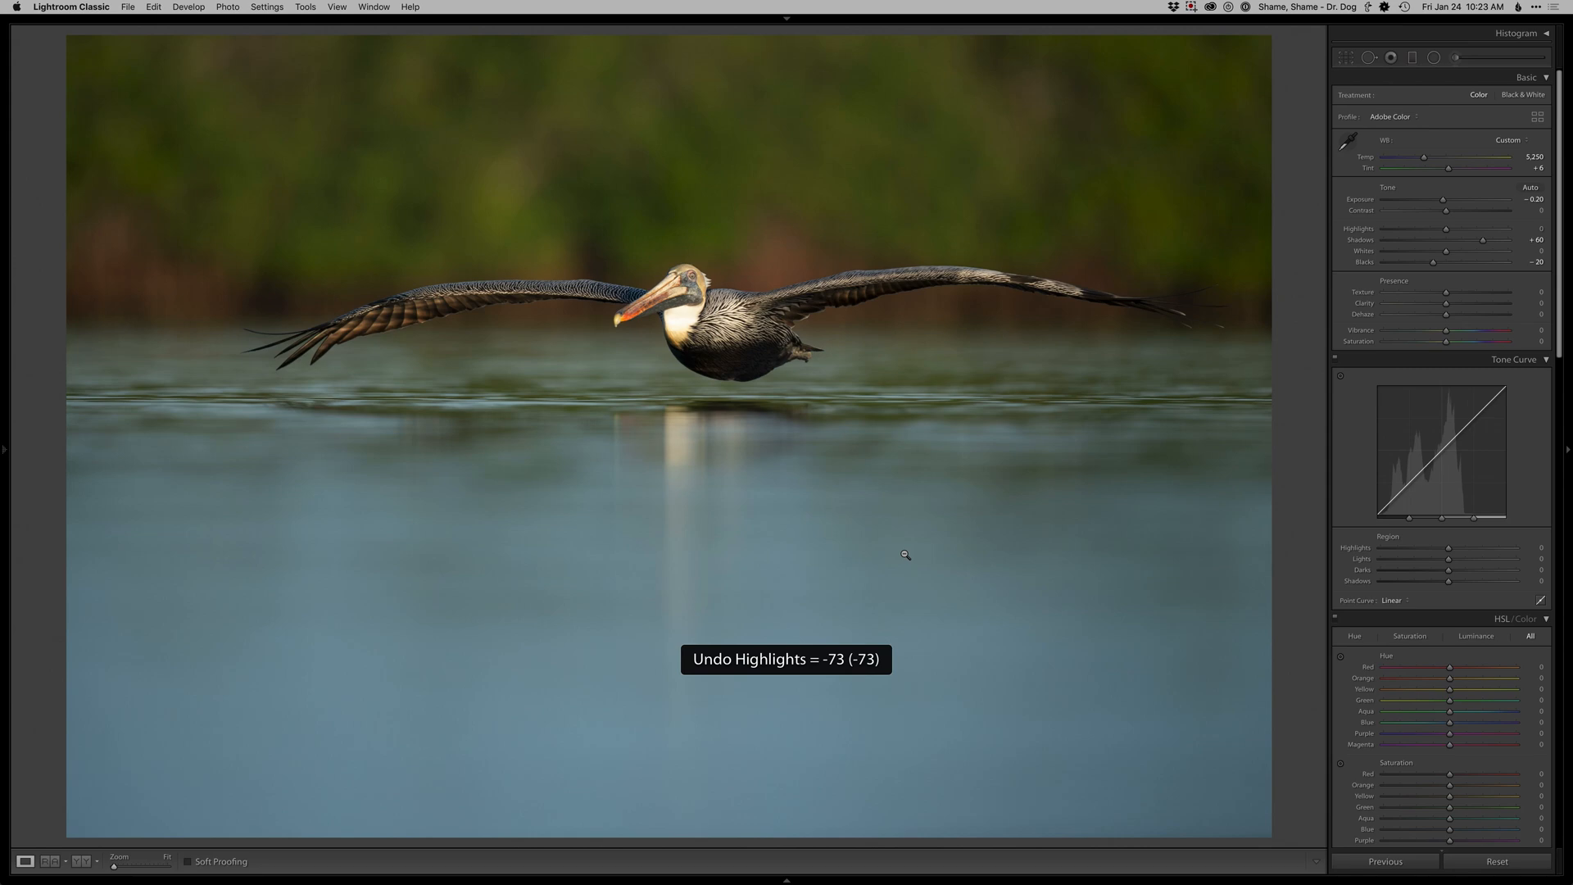
# Switch to Photoshop, copy the darker version into the layered document as a new layer, and close the darker file without saving
pyautogui.press('super+Tab')
pyautogui.press('f')
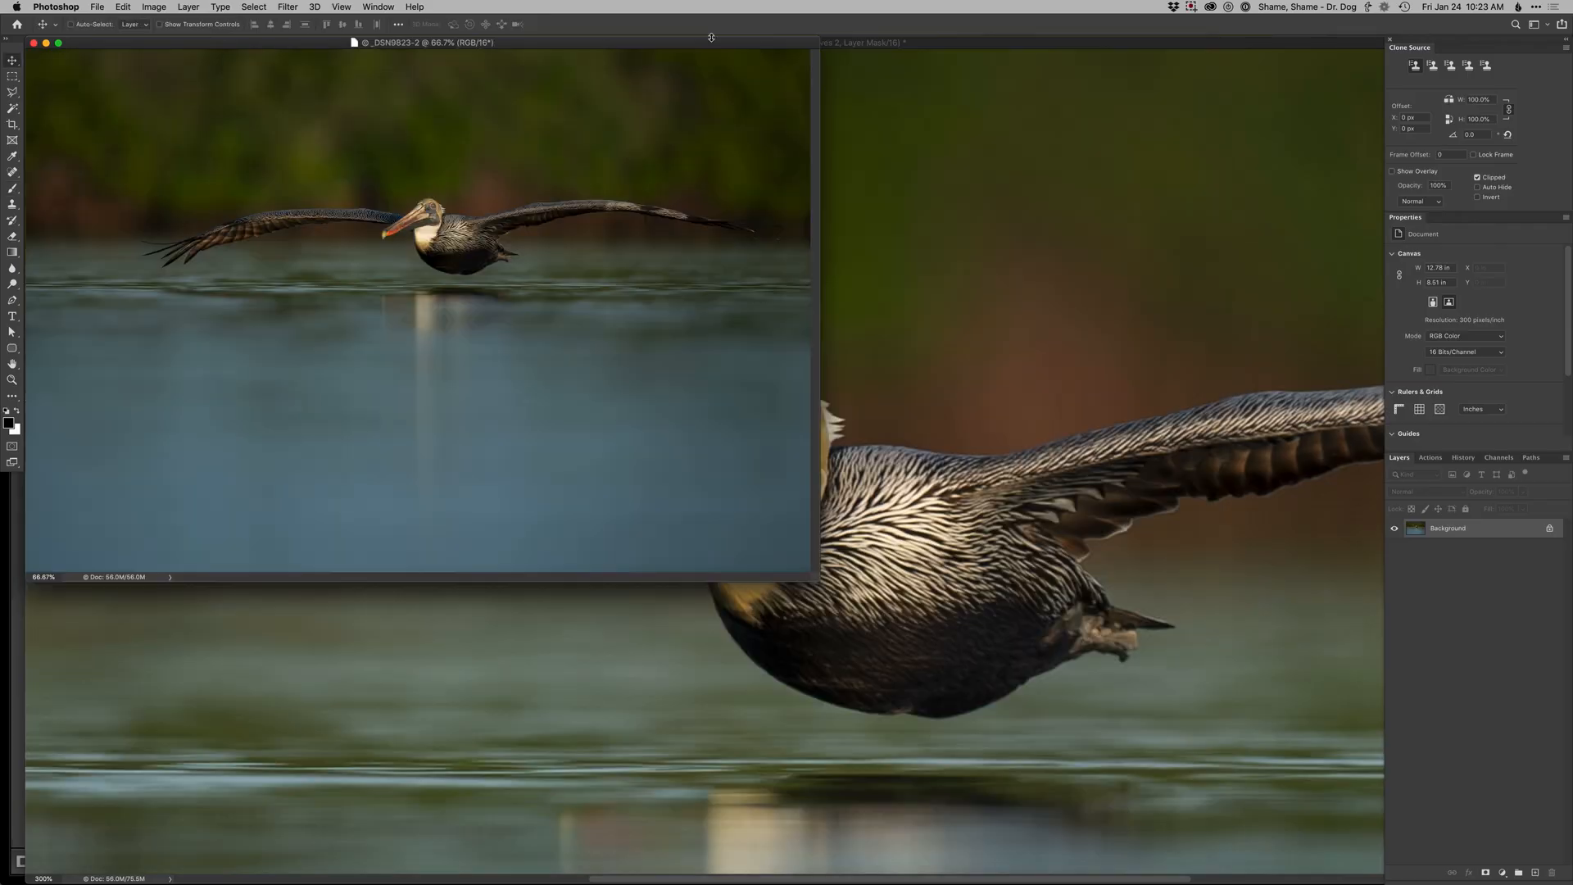
pyautogui.moveTo(730, 43); pyautogui.dragTo(1062, 207)
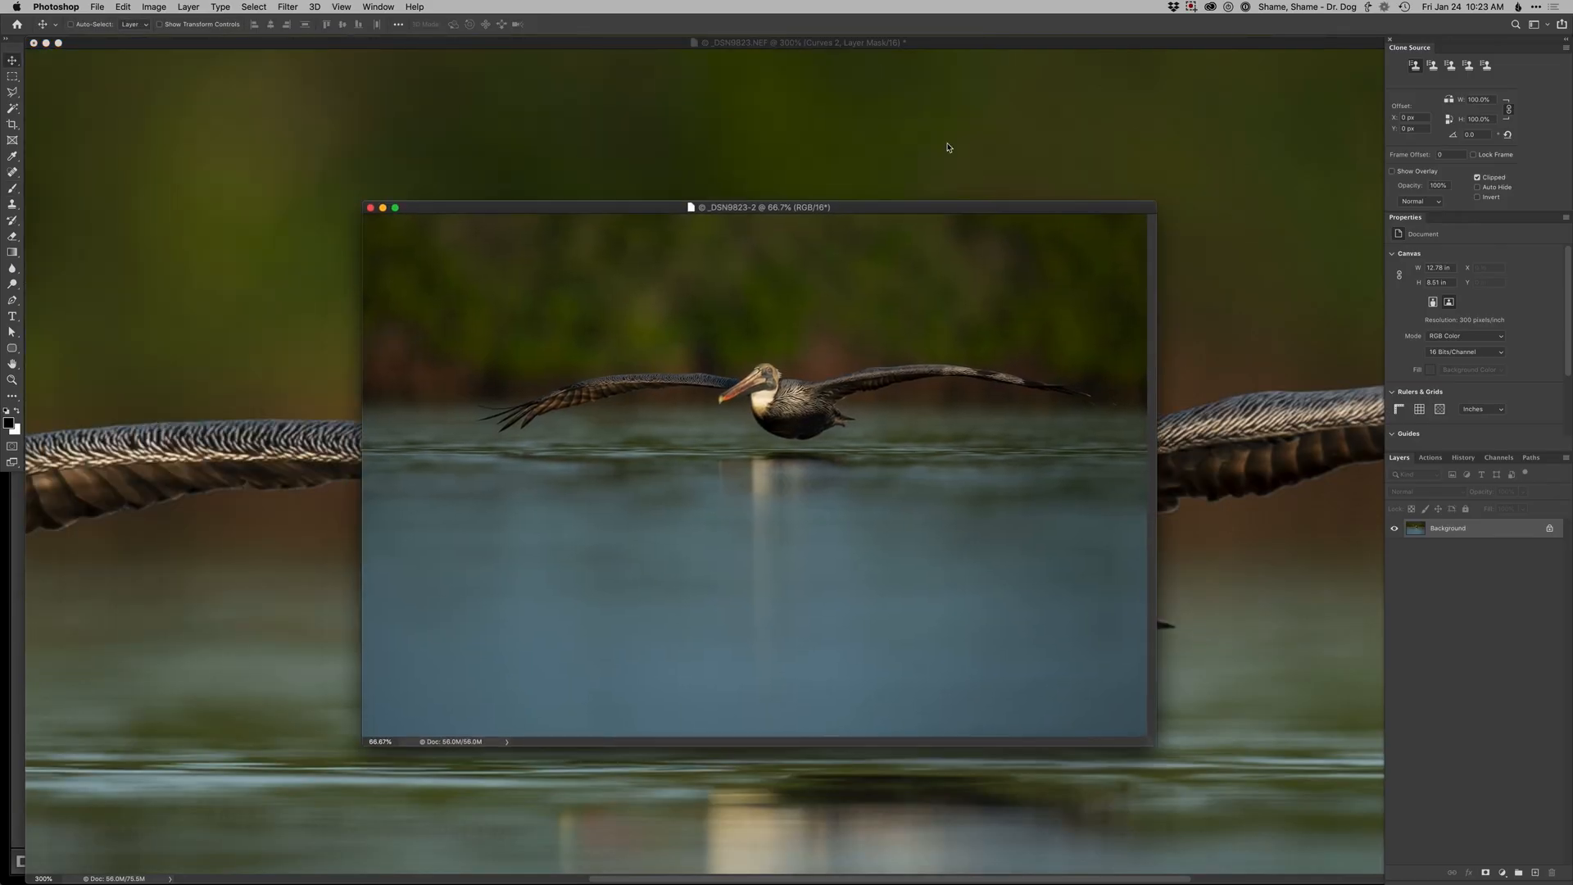
pyautogui.moveTo(929, 234); pyautogui.dragTo(972, 175)
pyautogui.hotkey('ctrl', 'Tab')
pyautogui.press('super+w')
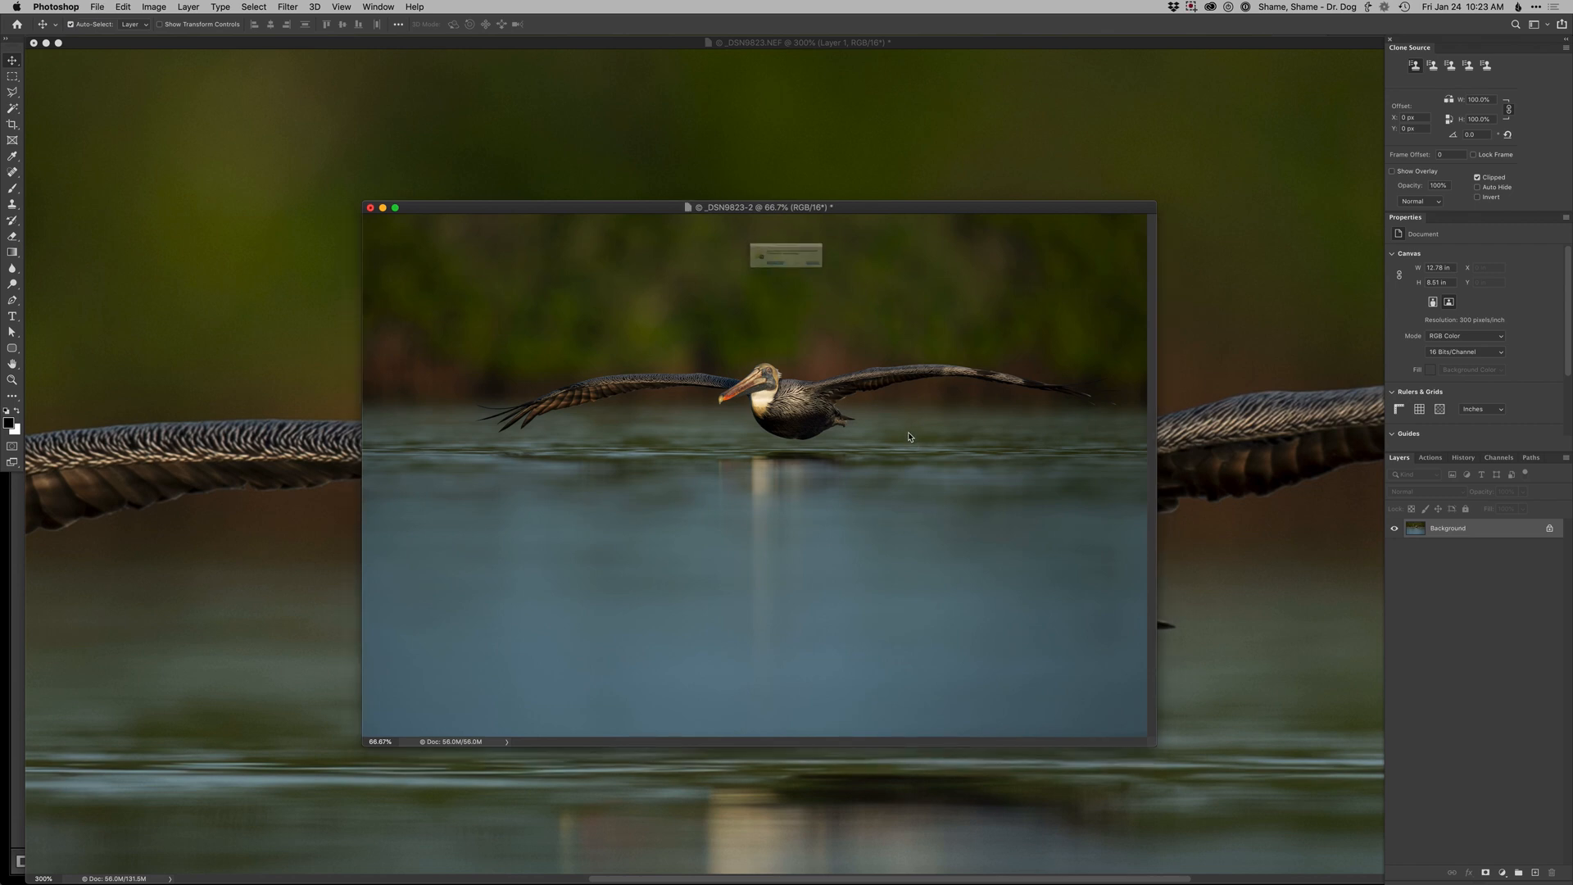
pyautogui.press('d')
# Move the darker layer directly above Background, hide it with a black mask and pick the Brush tool
pyautogui.press('shift+super+bracketleft')
pyautogui.press('alt+super+m')
pyautogui.press('b')
# Paint on the darker layer's mask to recover the highlights on the pelican's white neck
pyautogui.moveTo(762, 524)
pyautogui.mouseDown()
pyautogui.moveTo(727, 519)
pyautogui.moveTo(733, 557)
pyautogui.moveTo(778, 540)
pyautogui.moveTo(745, 509)
pyautogui.moveTo(730, 522)
pyautogui.mouseUp()
pyautogui.keyDown('alt'); pyautogui.click(798, 575); pyautogui.keyUp('alt')
pyautogui.keyDown('super'); pyautogui.click(759, 390); pyautogui.keyUp('super')
pyautogui.moveTo(785, 455); pyautogui.dragTo(869, 486)
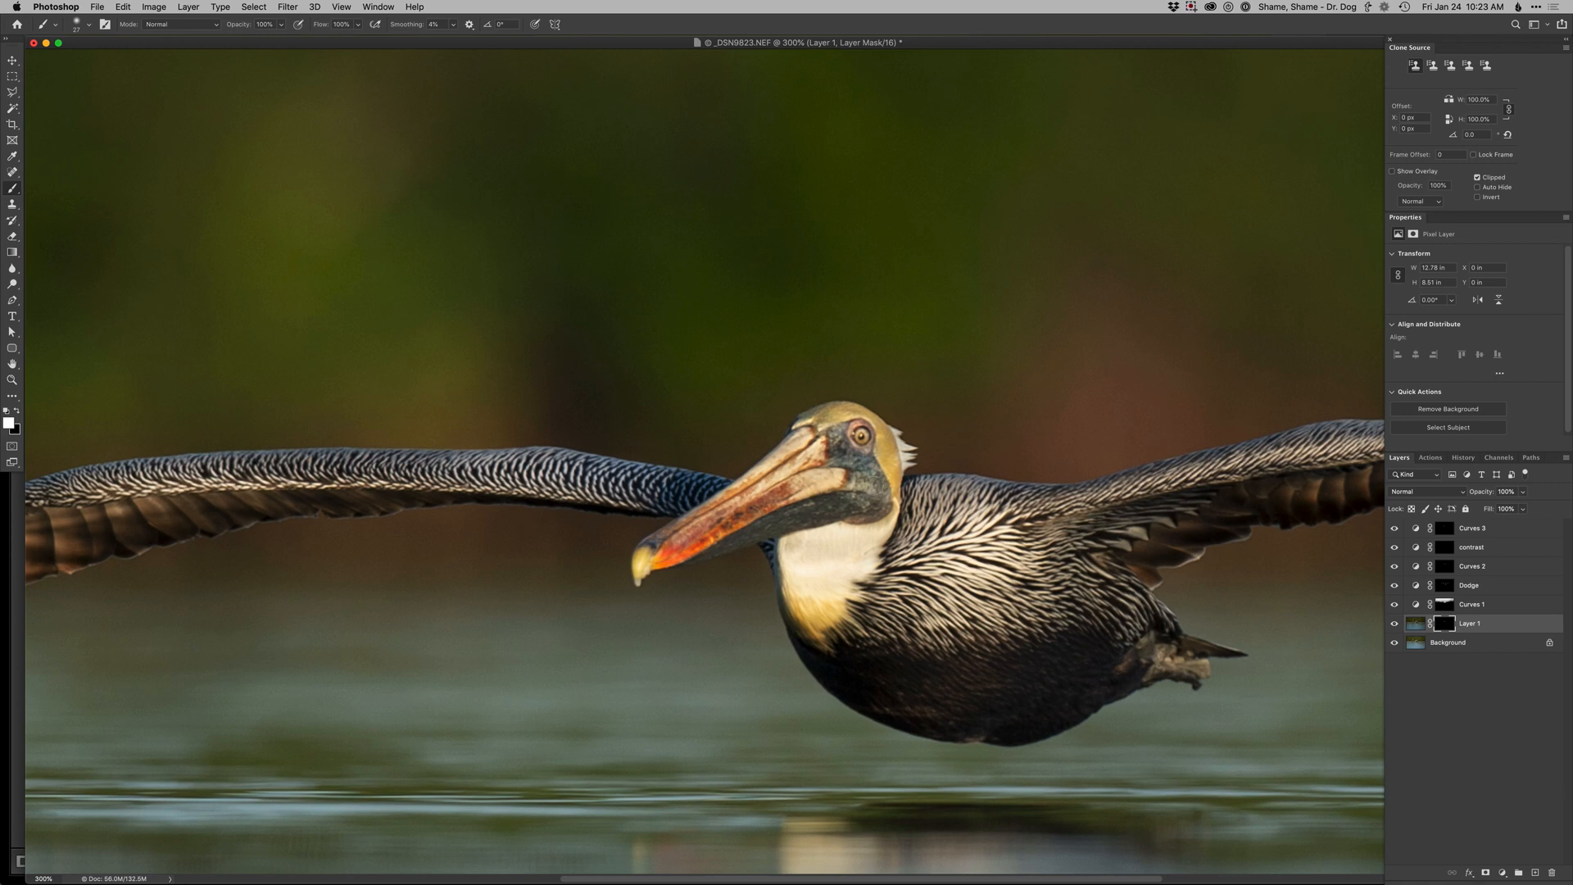
pyautogui.press('super+0')
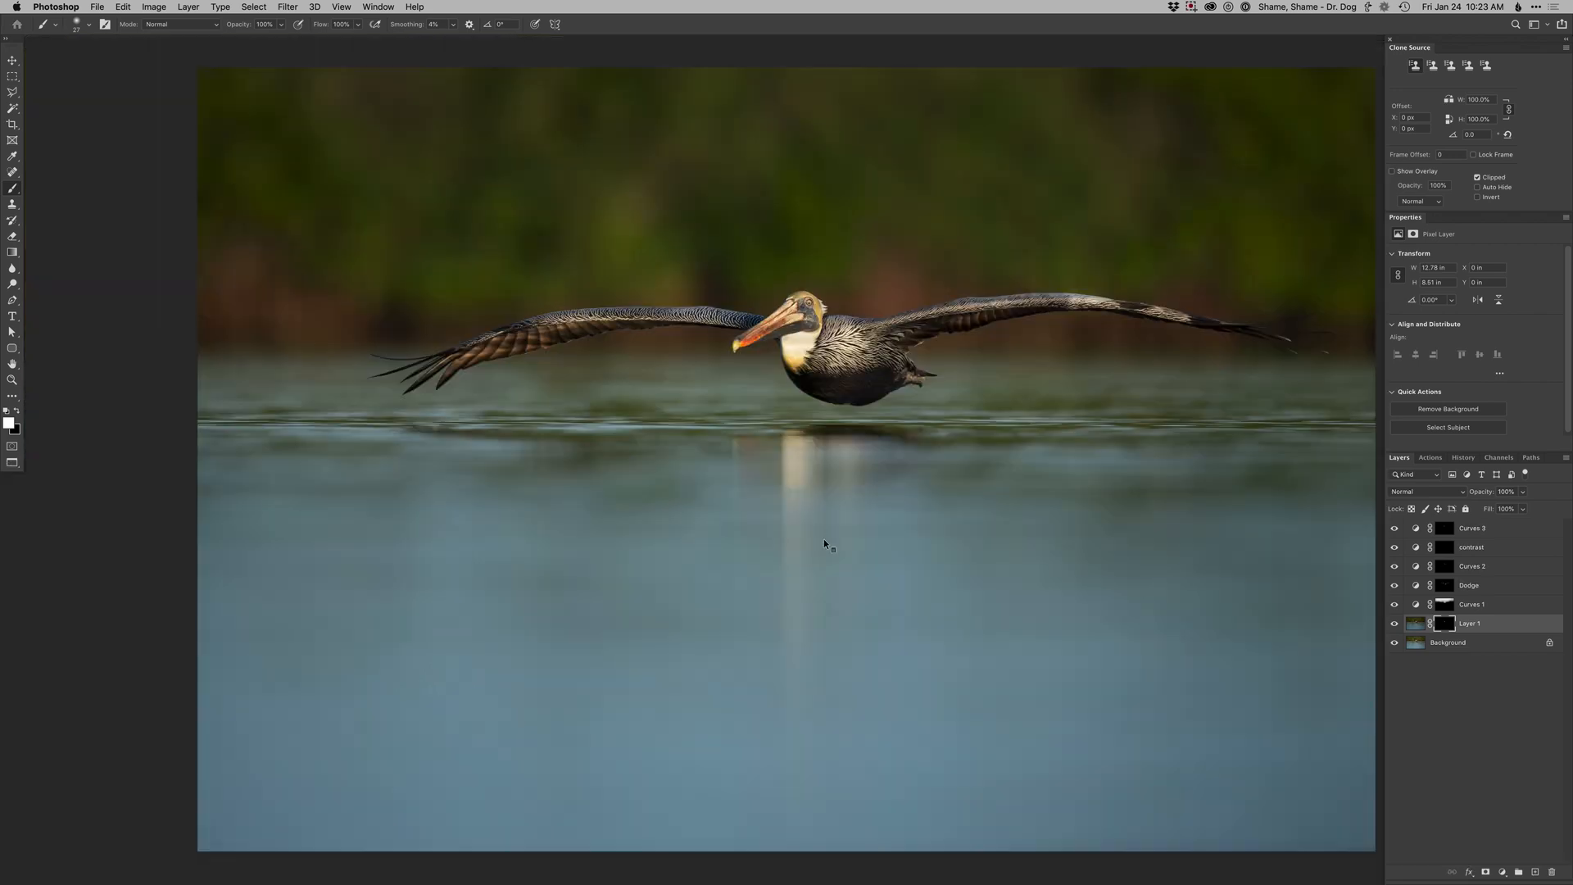
# Add a Curves adjustment layer above the darker layer, raise its blue channel, adjust its red channel and invert its mask
pyautogui.press('super+shift+m')
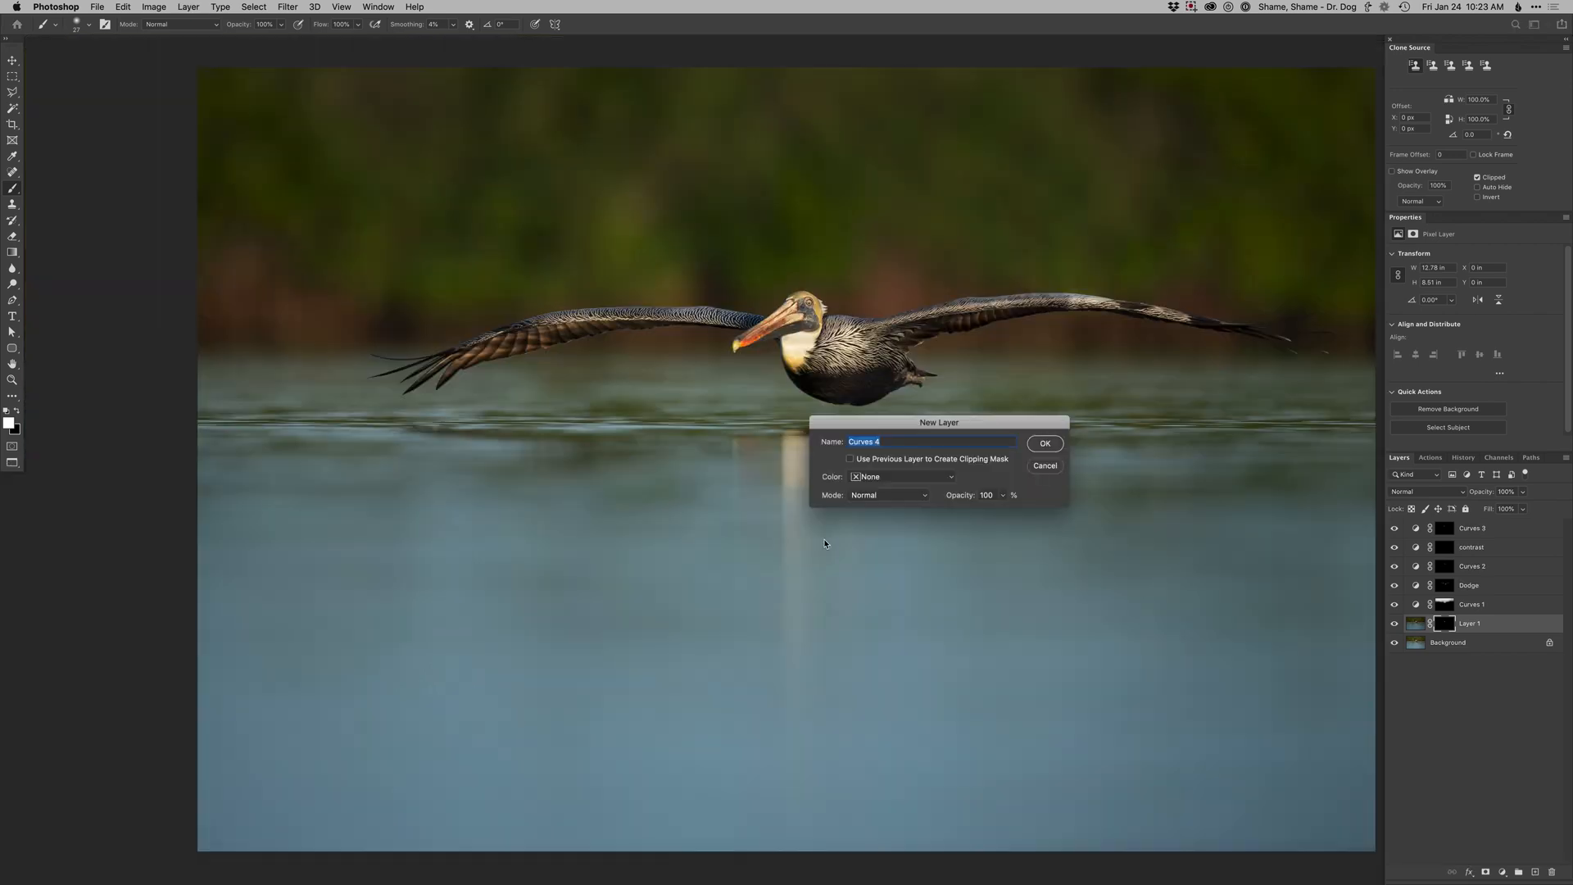
pyautogui.press('Return')
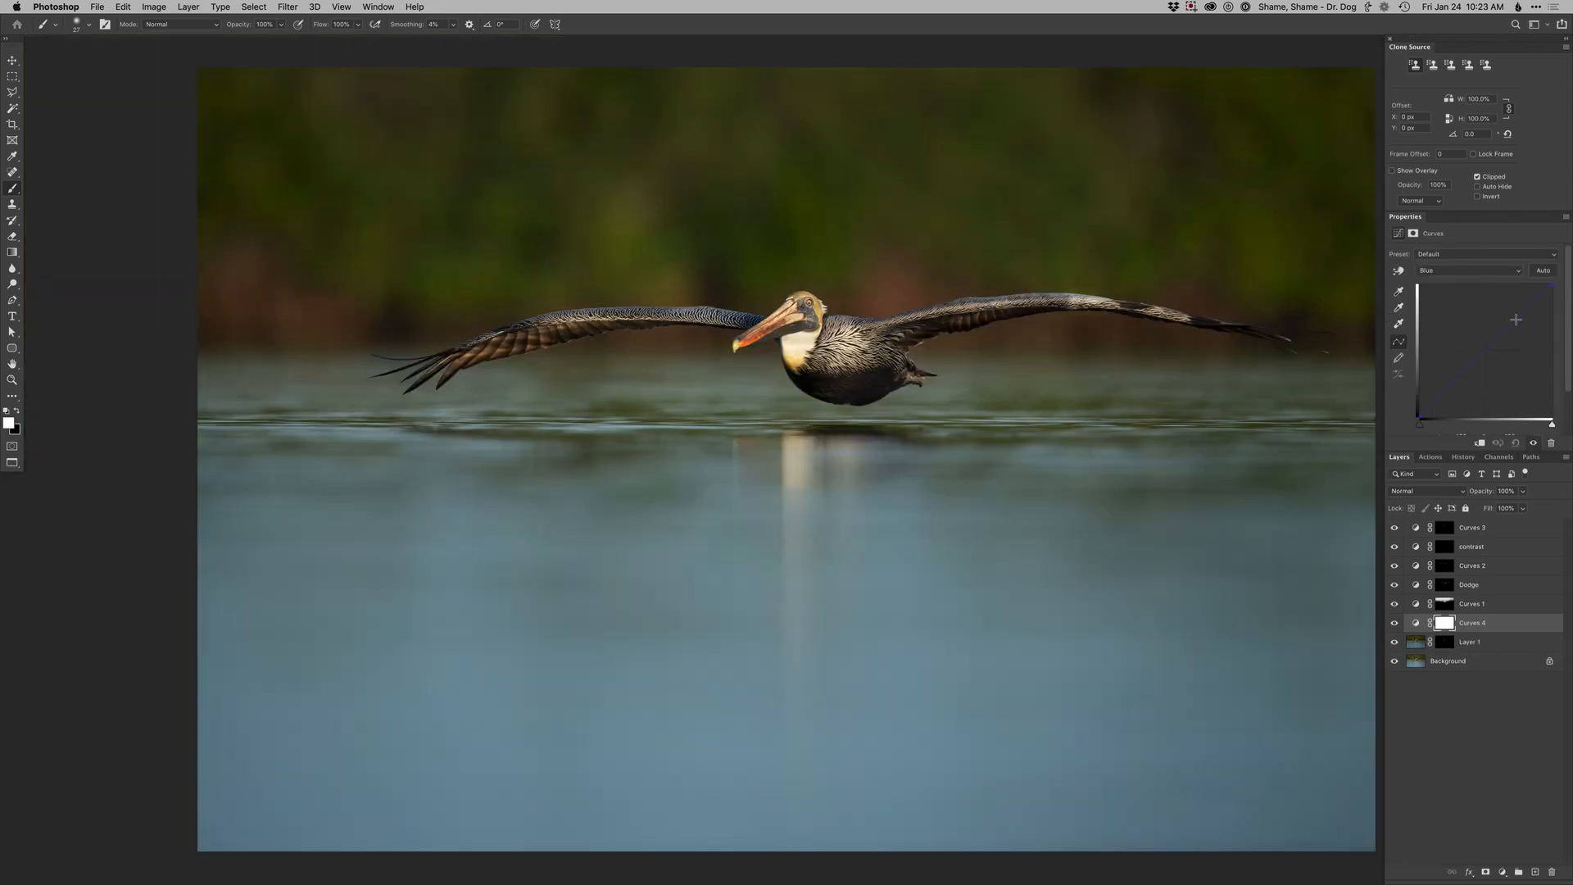
pyautogui.hotkey('alt', '3')
pyautogui.moveTo(1512, 318); pyautogui.dragTo(1514, 323)
pyautogui.press('super+i')
# Paint on the blue Curves layer's mask with a large brush across the whole water area in the foreground
pyautogui.moveTo(762, 508); pyautogui.dragTo(796, 507)
pyautogui.moveTo(710, 428); pyautogui.dragTo(726, 422)
pyautogui.moveTo(326, 538)
pyautogui.mouseDown()
pyautogui.moveTo(354, 538)
pyautogui.moveTo(340, 538)
pyautogui.mouseUp()
pyautogui.hscroll(5, 934, 537)
pyautogui.scroll(-2, 934, 536)
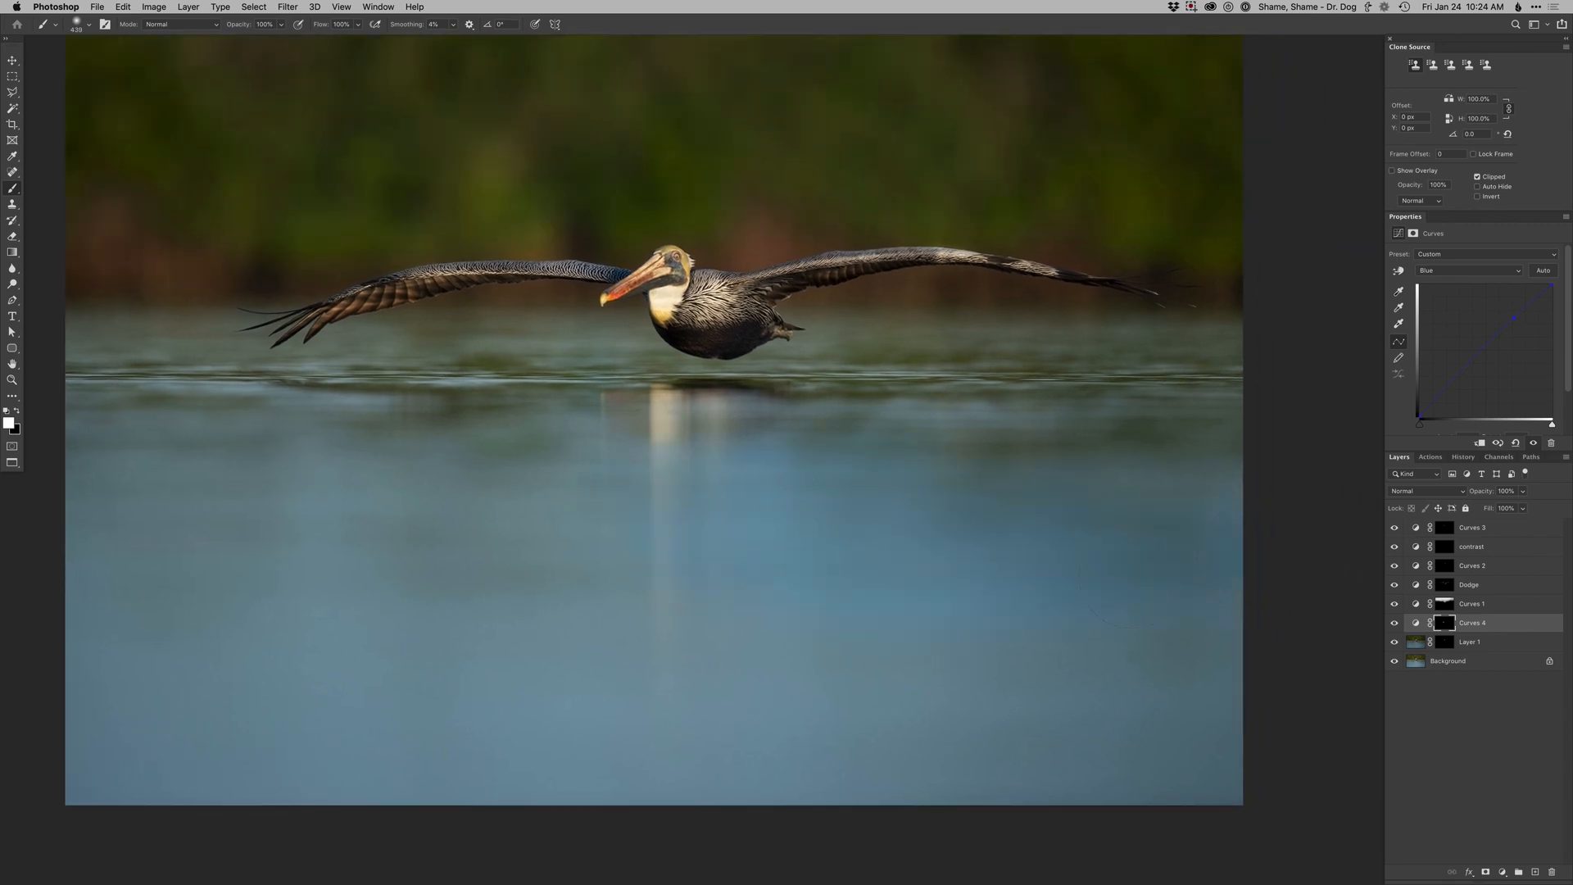
pyautogui.hscroll(-5, 883, 383)
pyautogui.scroll(-1, 883, 383)
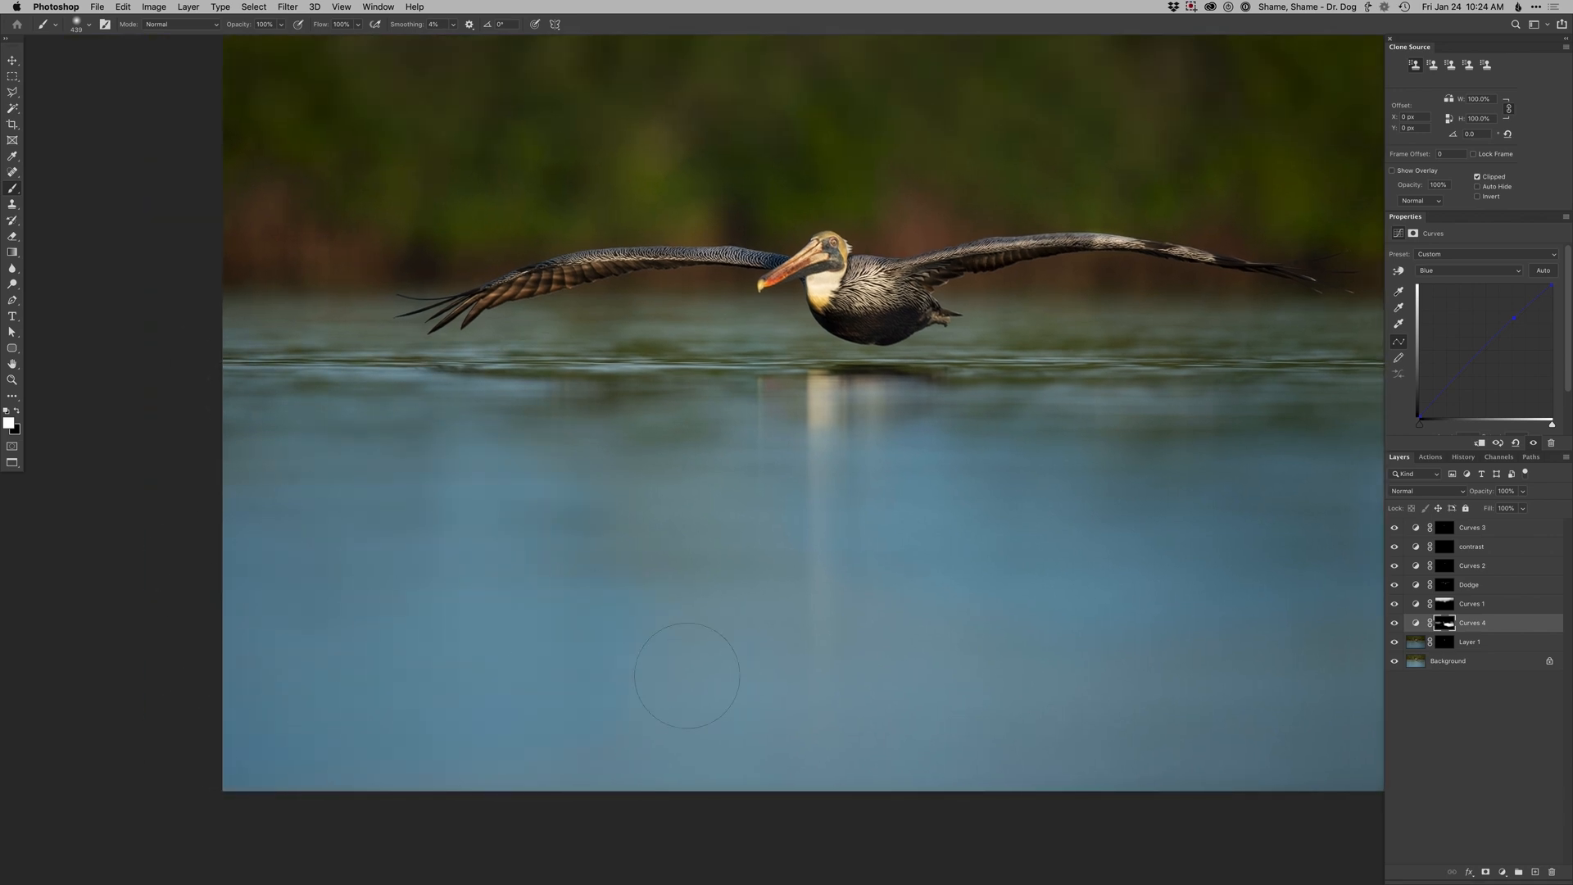
pyautogui.press('super+minus')
pyautogui.moveTo(907, 574); pyautogui.dragTo(925, 575)
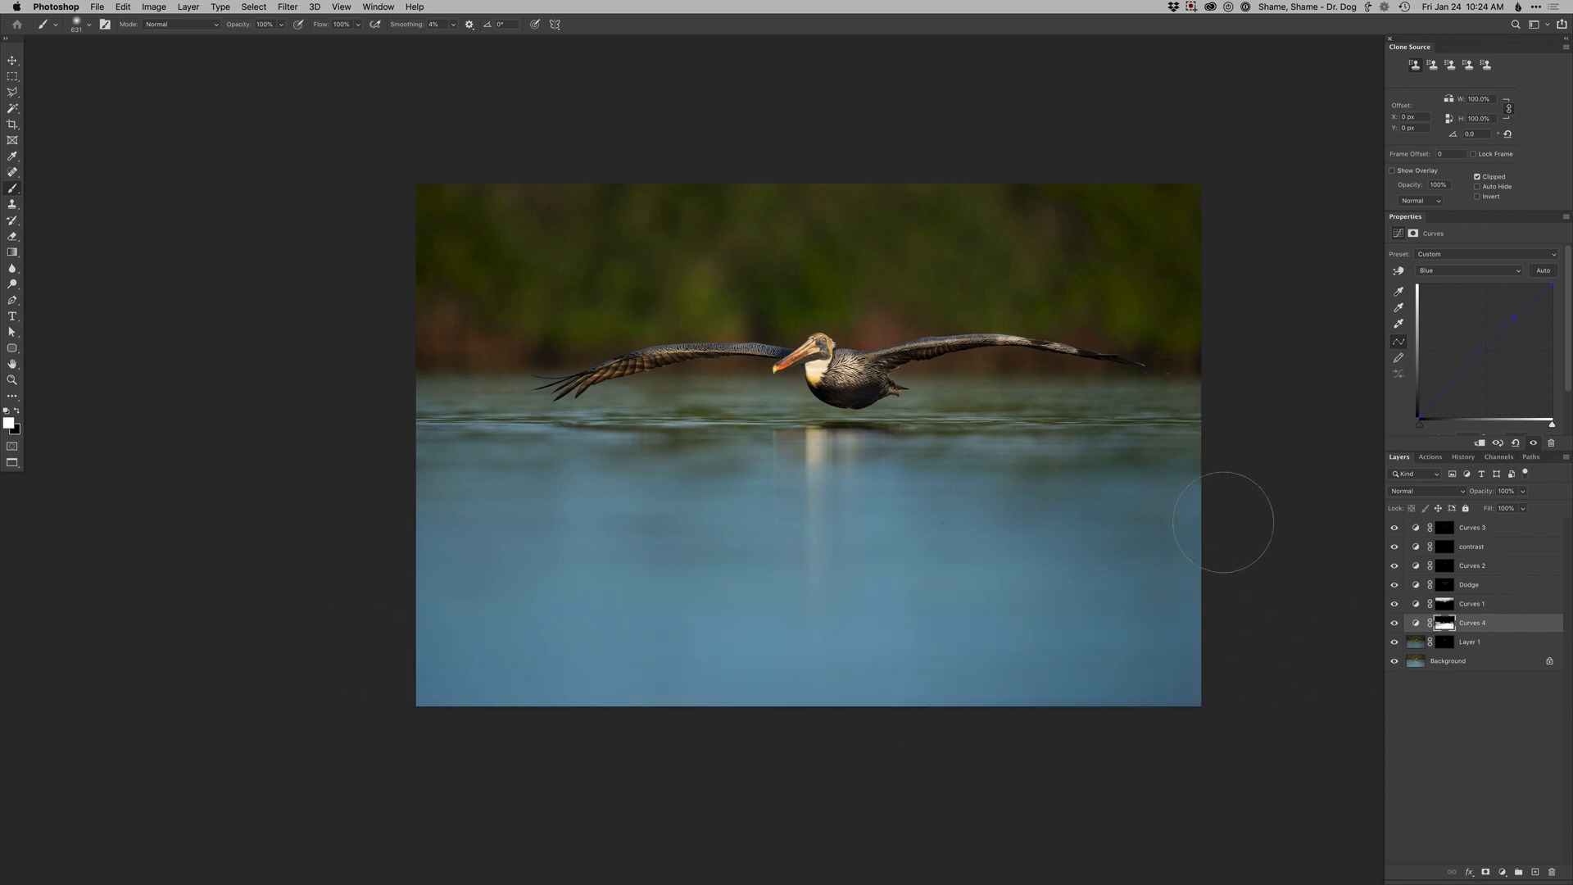
# Lower the opacity of the blue Curves layer and merge Layer 1 down into Background
pyautogui.press('v')
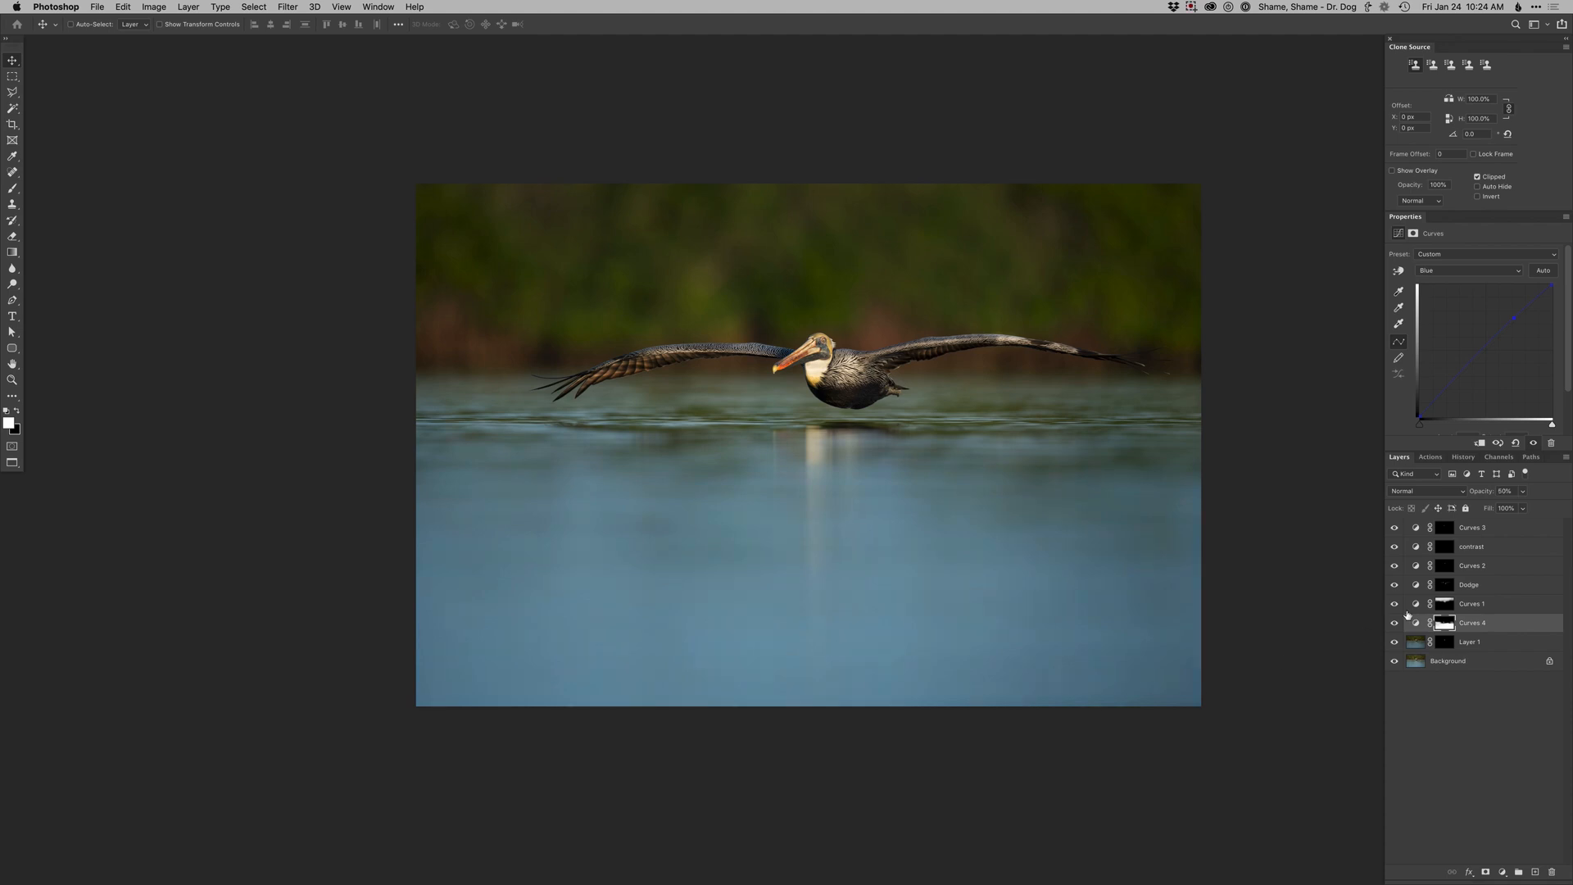
pyautogui.click(1412, 645)
pyautogui.press('super+e')
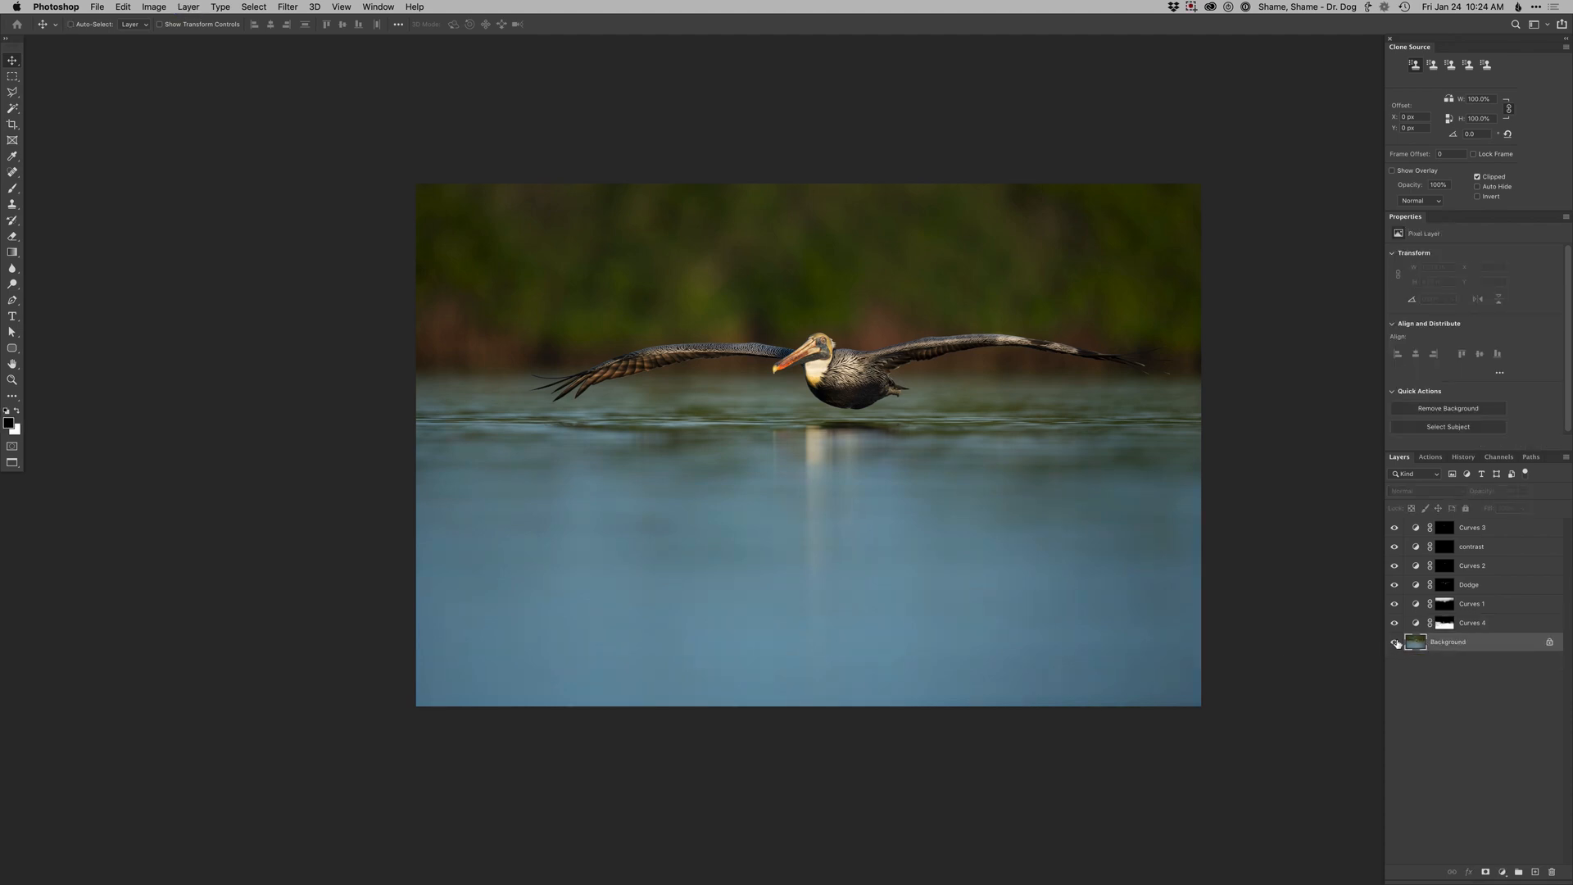
# Compare the photo with and without its adjustment layers, and save the document
pyautogui.keyDown('alt'); pyautogui.click(1395, 643); pyautogui.keyUp('alt')
pyautogui.keyDown('alt'); pyautogui.click(1395, 643); pyautogui.keyUp('alt')
pyautogui.keyDown('alt'); pyautogui.click(1393, 645); pyautogui.keyUp('alt')
pyautogui.keyDown('alt'); pyautogui.click(1394, 644); pyautogui.keyUp('alt')
pyautogui.press('super+s')
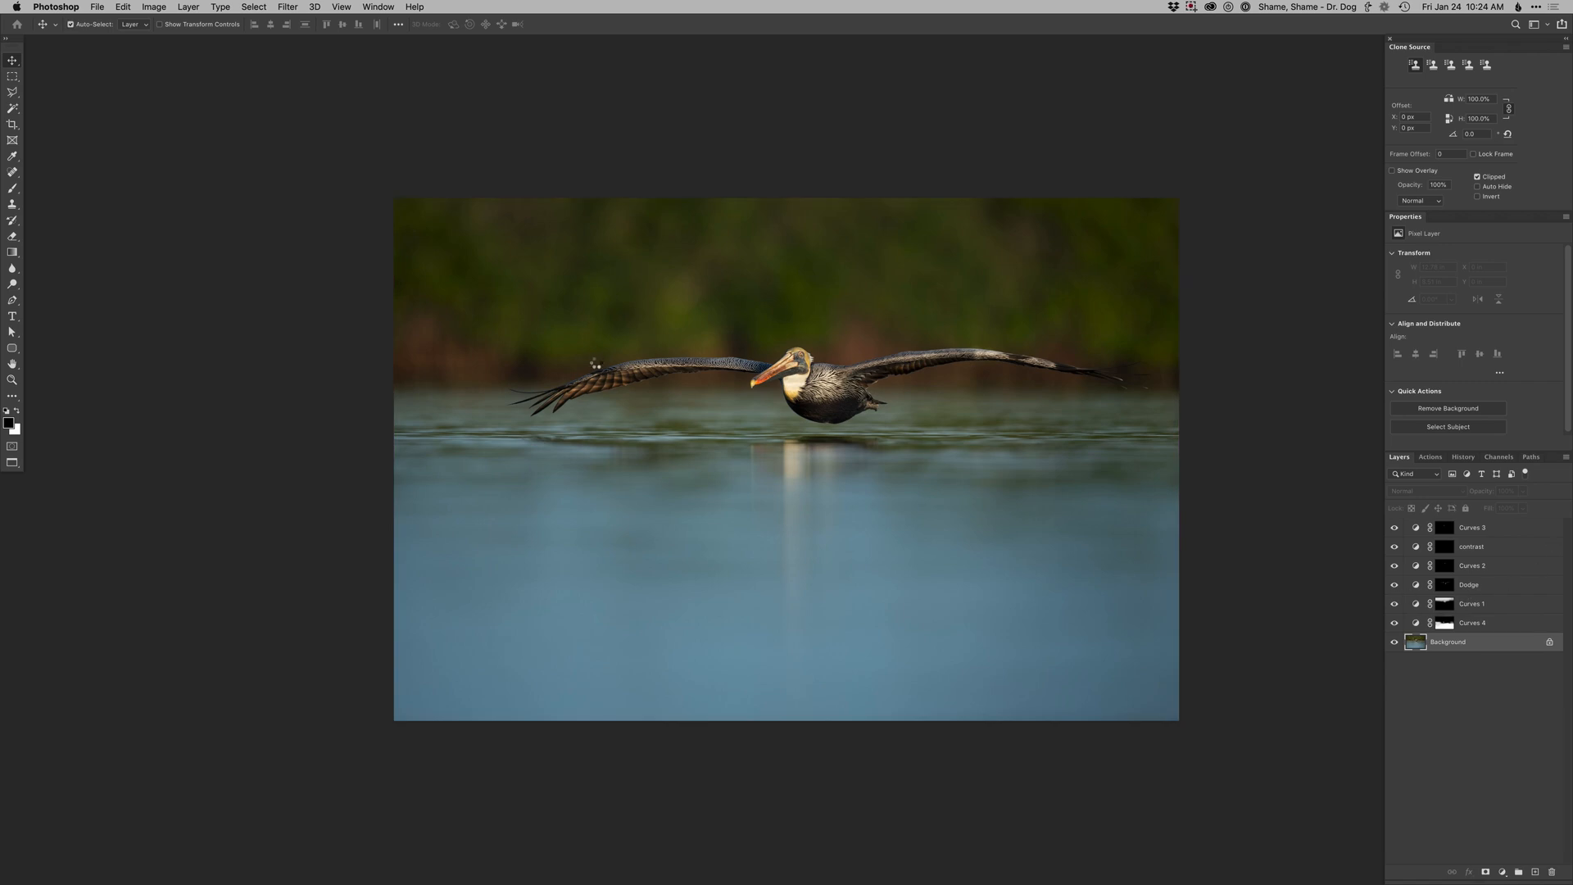
# Add a black-masked Dodge Curves layer directly above Background and paint its mask with a small soft white brush over the pelican's wing feathers
pyautogui.press('F1')
pyautogui.keyDown('super'); pyautogui.click(603, 394); pyautogui.keyUp('super')
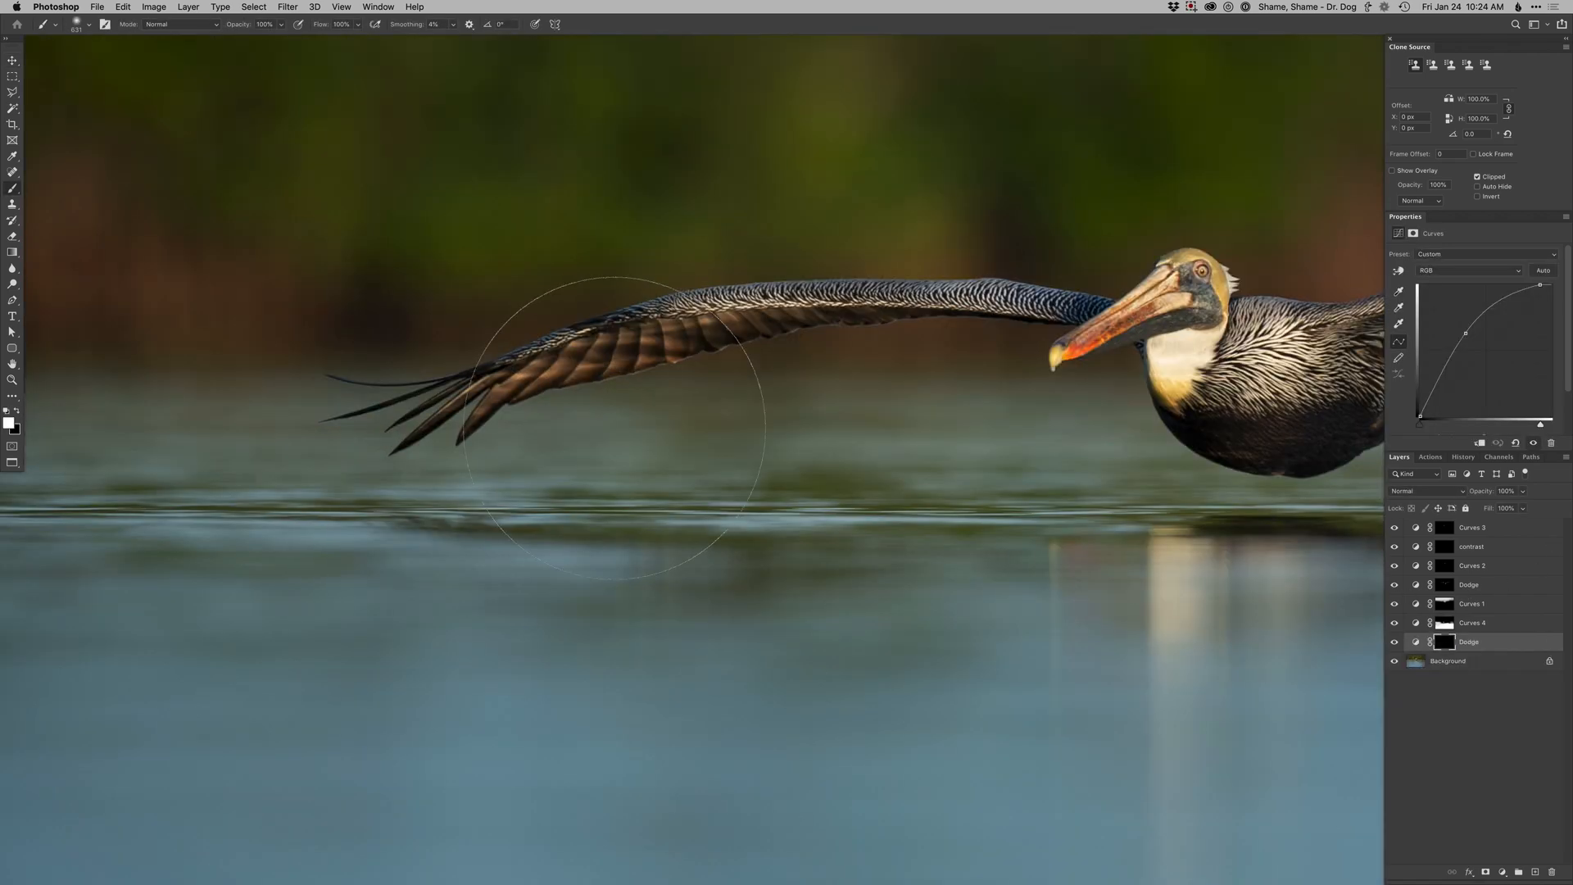
pyautogui.rightClick(656, 491)
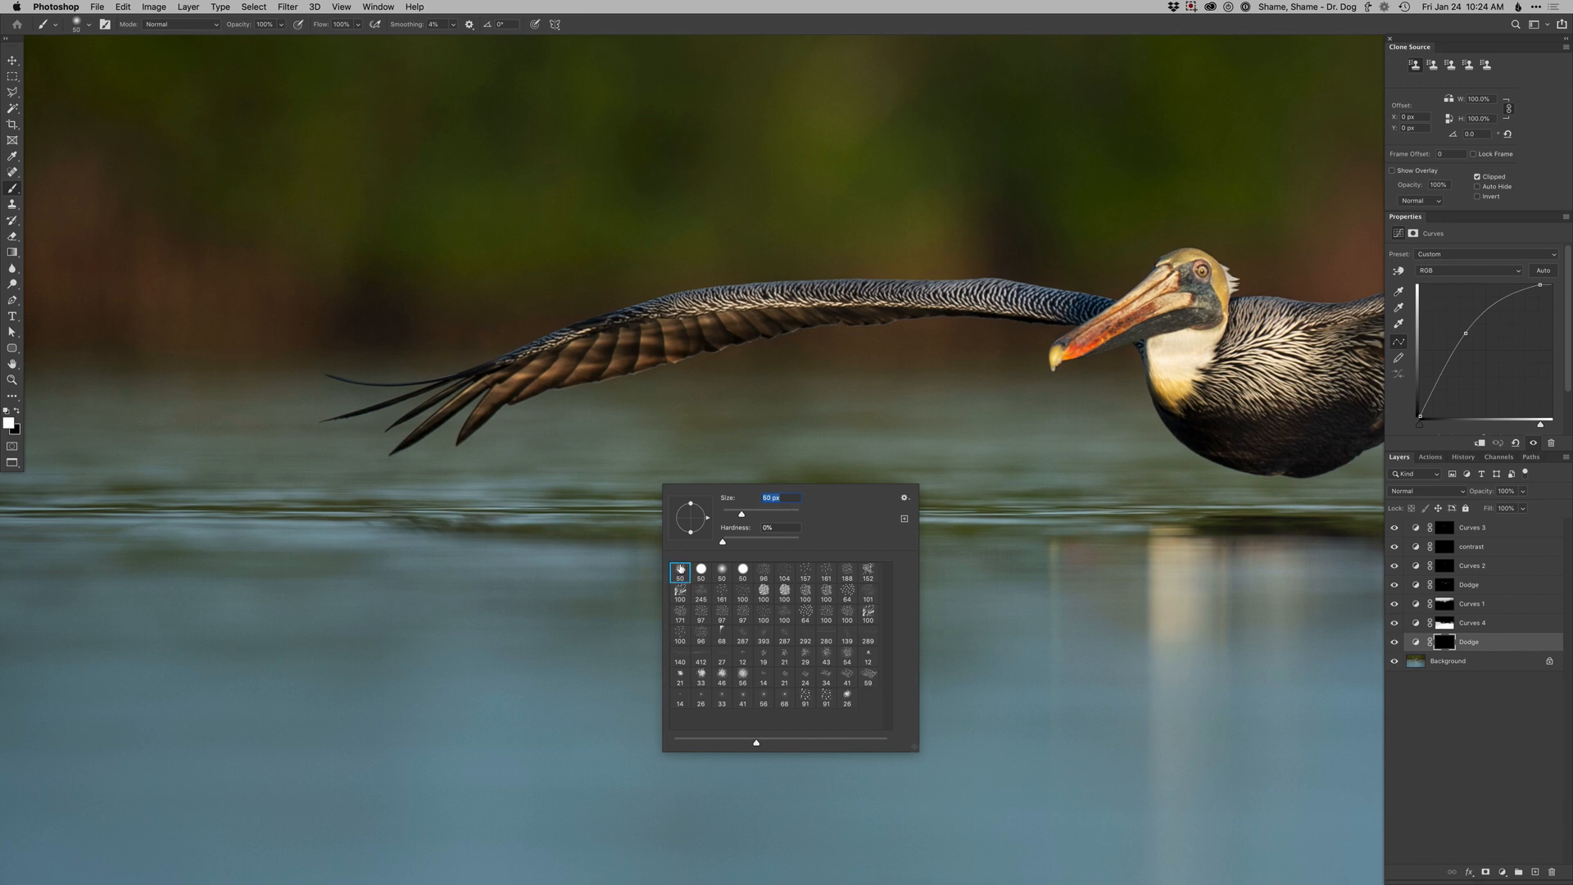
pyautogui.write('29')
pyautogui.press('Return')
pyautogui.moveTo(513, 380); pyautogui.dragTo(784, 313)
pyautogui.press('x')
pyautogui.press('x')
pyautogui.press('space')
pyautogui.moveTo(1278, 492)
pyautogui.mouseDown()
pyautogui.moveTo(657, 481)
pyautogui.moveTo(1037, 488)
pyautogui.mouseUp()
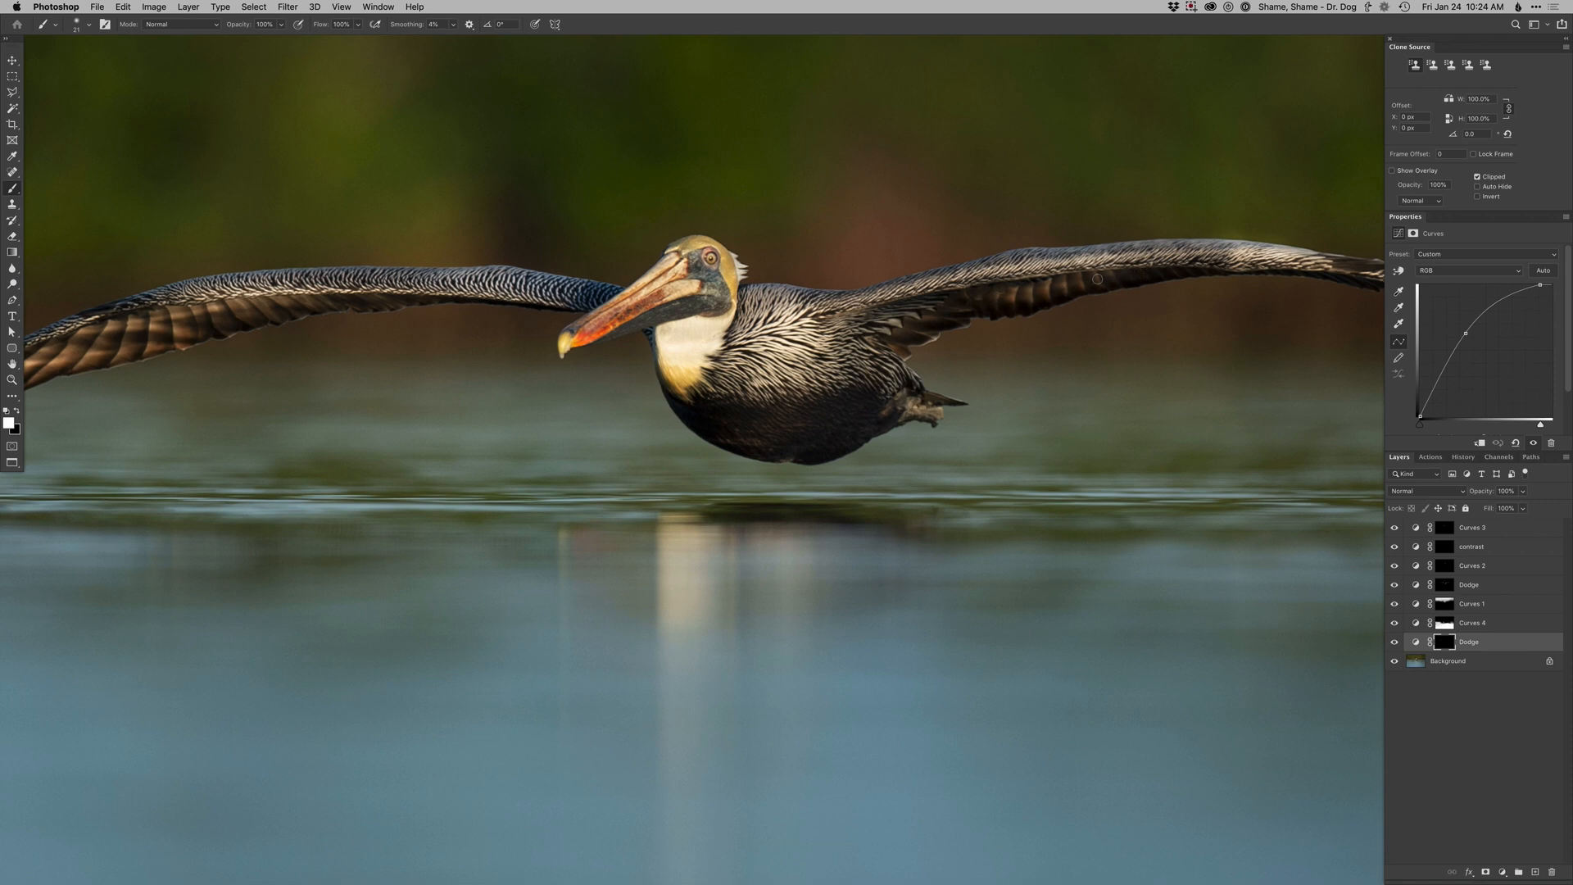
pyautogui.keyDown('alt'); pyautogui.keyDown('super'); pyautogui.click(869, 335); pyautogui.keyUp('super'); pyautogui.keyUp('alt')
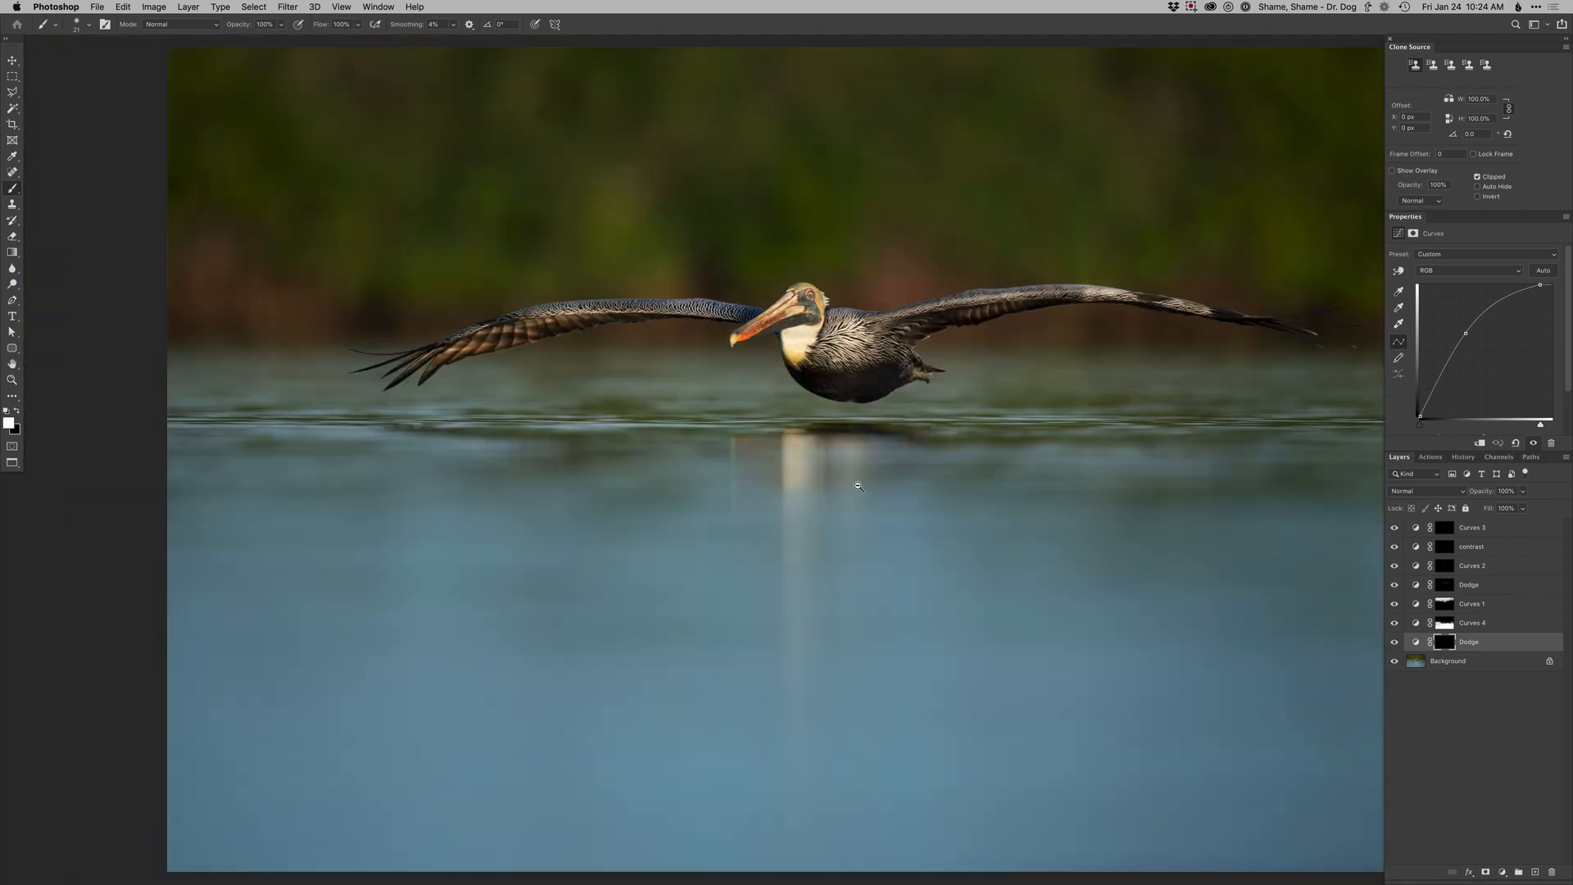
pyautogui.keyDown('alt'); pyautogui.keyDown('super'); pyautogui.click(856, 485); pyautogui.keyUp('super'); pyautogui.keyUp('alt')
# View the finished photo full screen and compare it with the original version in Lightroom Classic
pyautogui.press('f')
pyautogui.press('f')
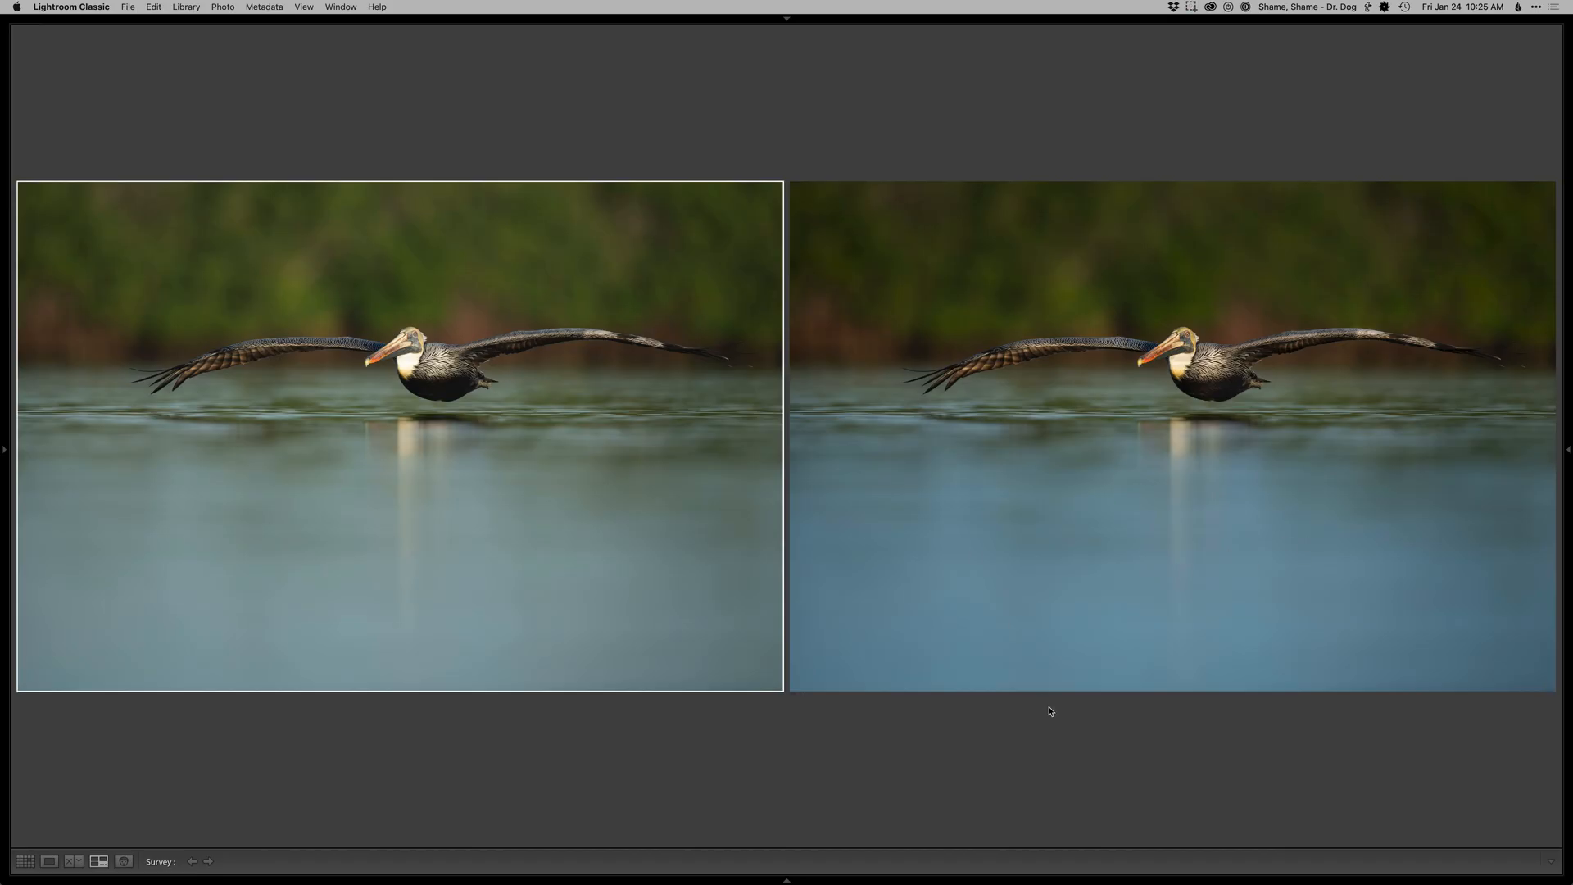
pyautogui.doubleClick(465, 450)
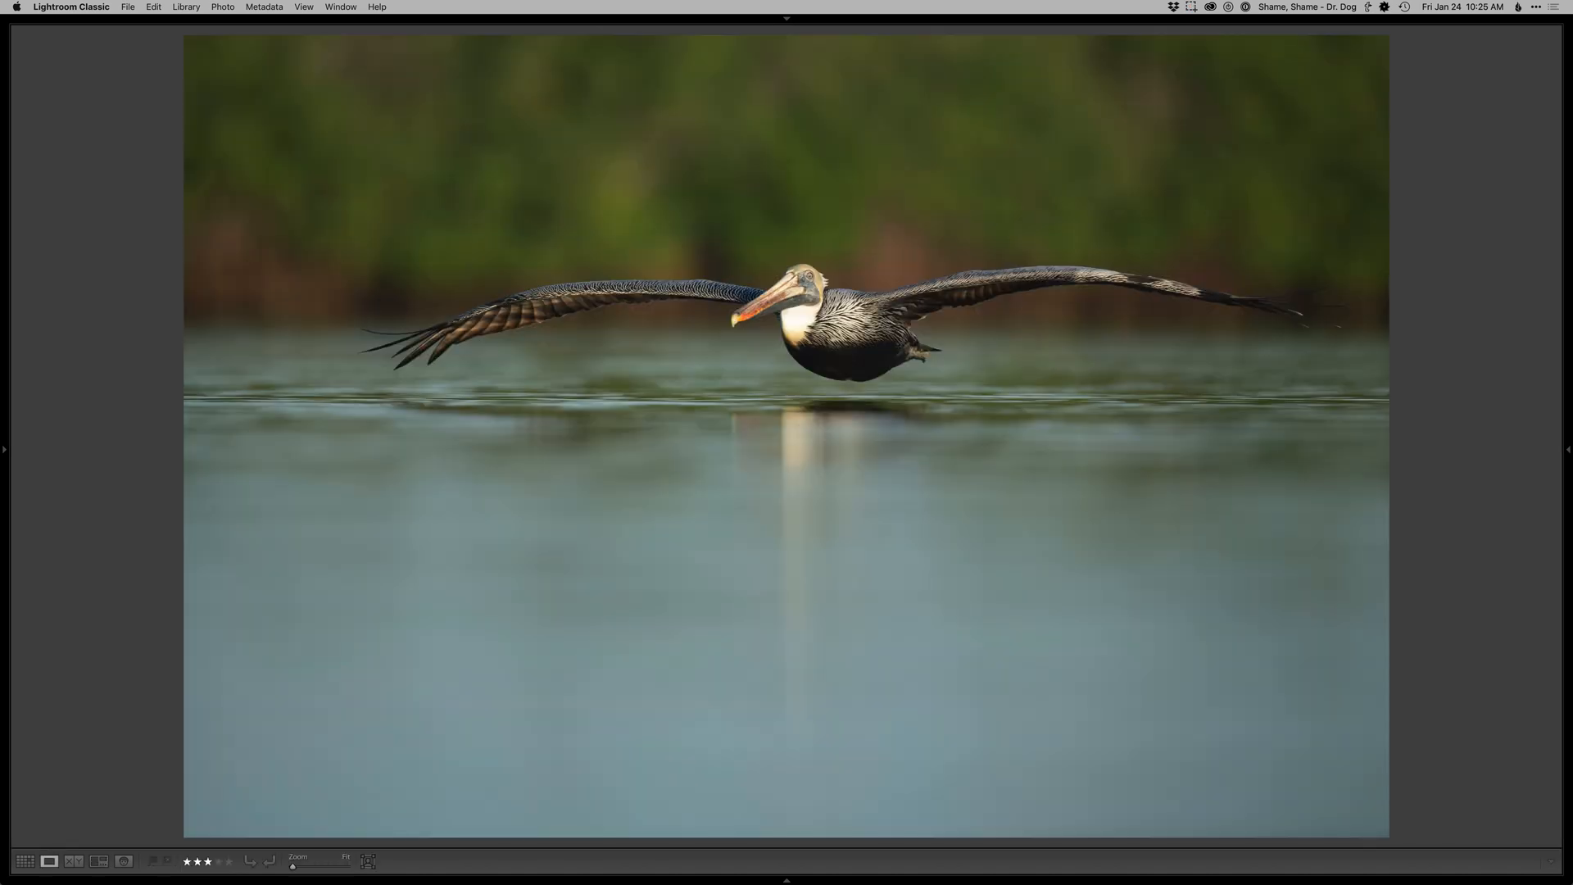
pyautogui.press('f')
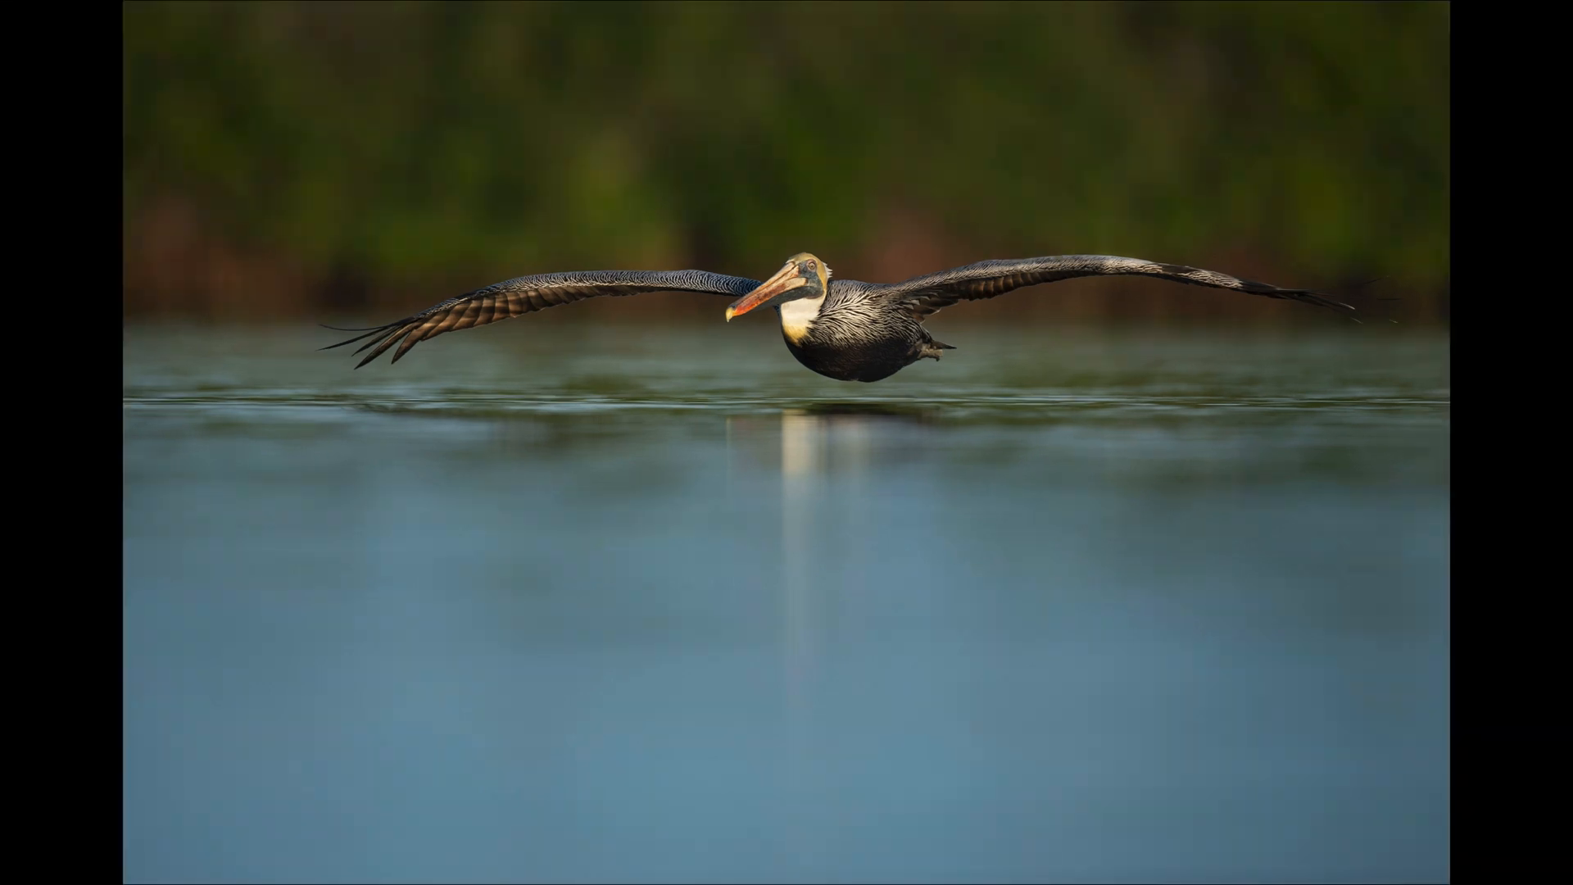